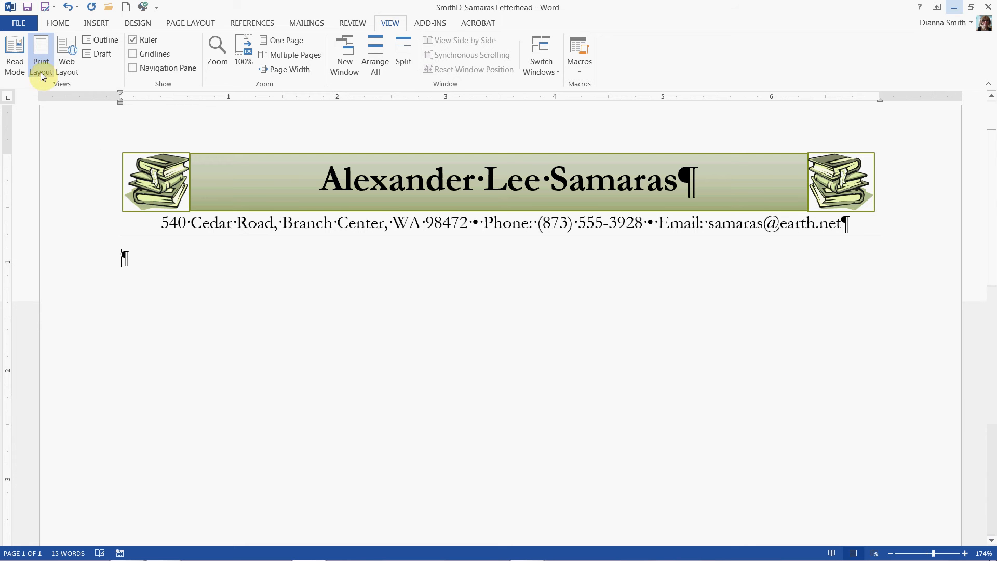
Step: Save a copy of the letterhead document in the Word folder, replacing "Letterhead" with "Thank You Letter" in the file name
{"action": "left_click", "coordinate": [18, 25]}
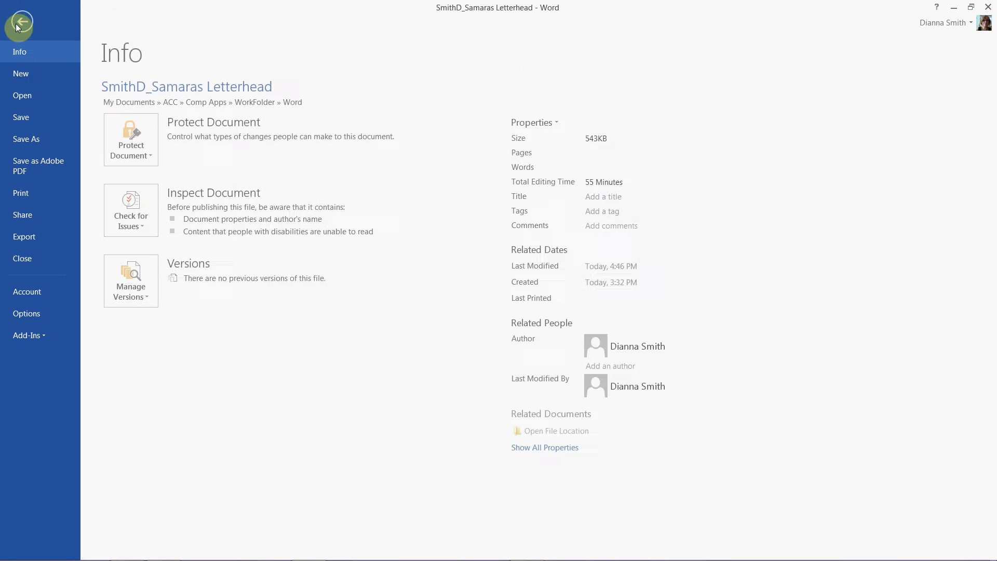
{"action": "left_click", "coordinate": [24, 146]}
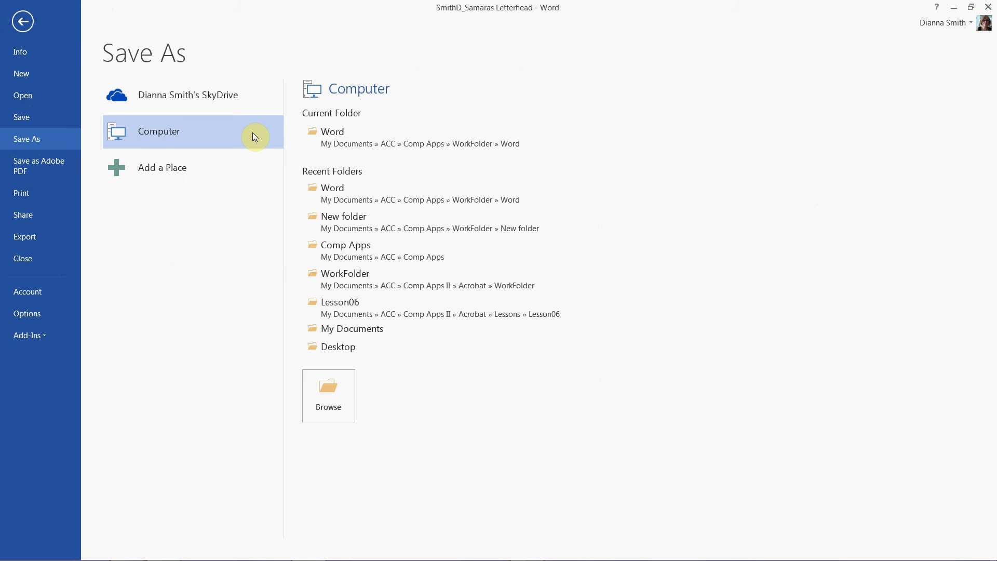
{"action": "left_click", "coordinate": [376, 140]}
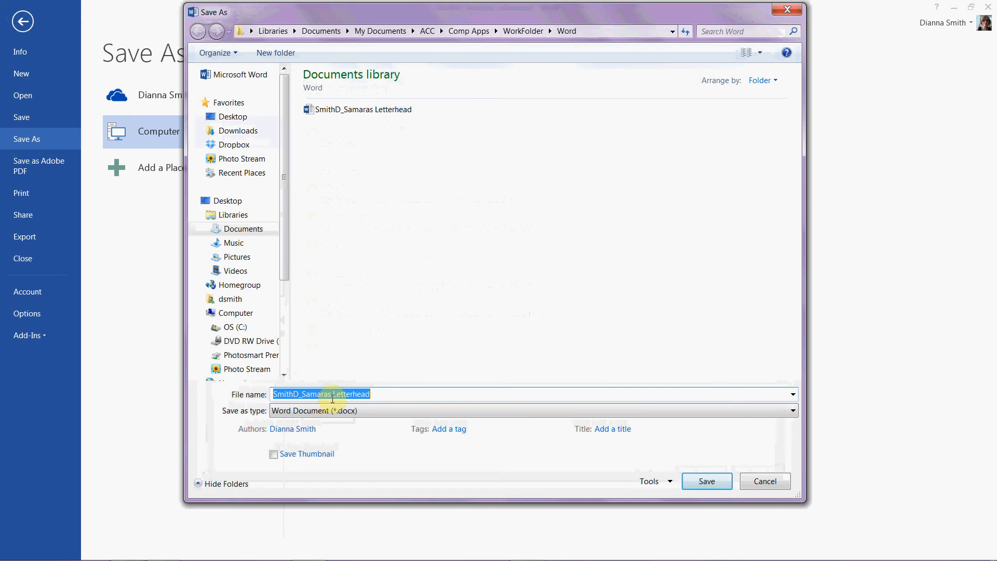
{"action": "left_click", "coordinate": [332, 394]}
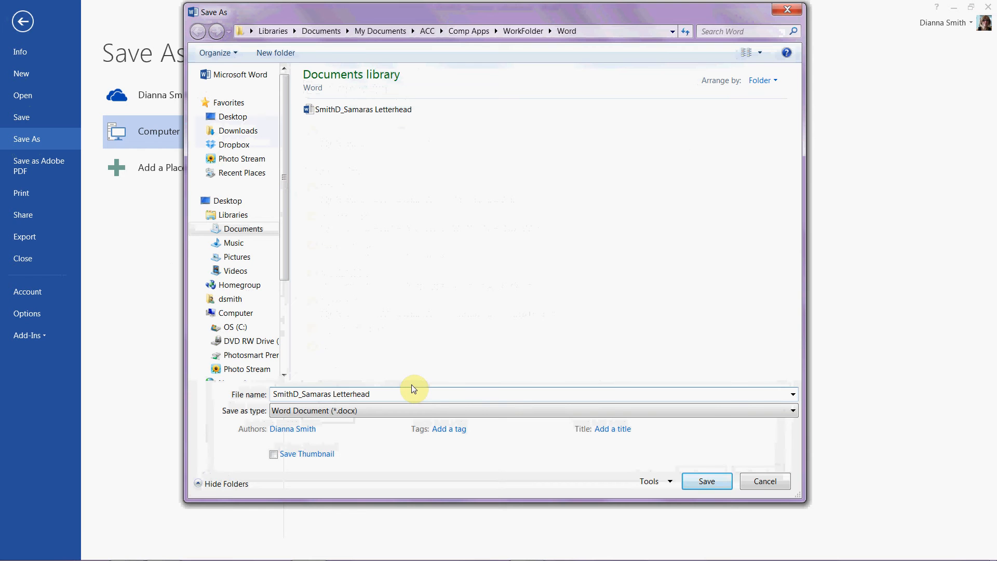
{"action": "type", "text": "Thank"}
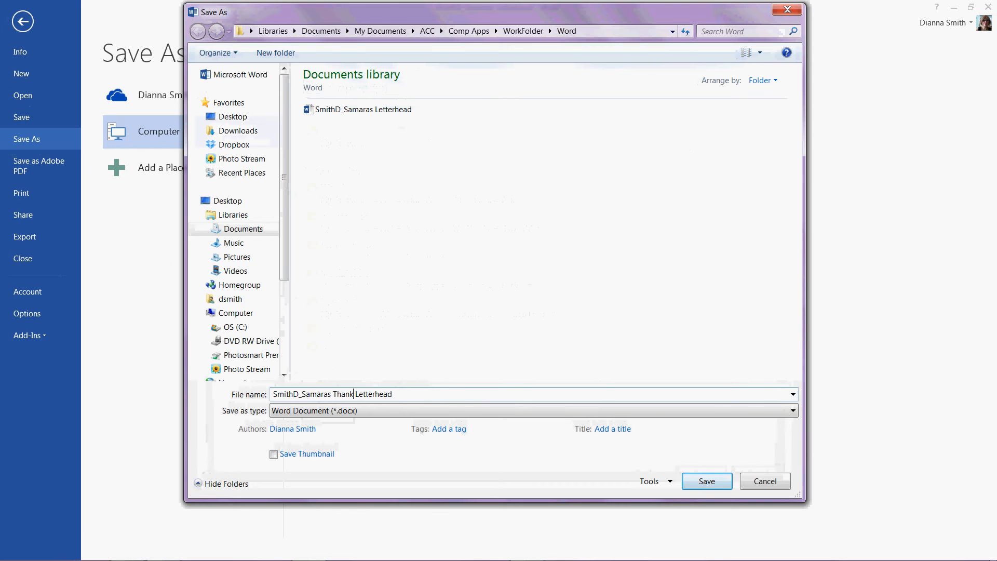
{"action": "type", "text": " You"}
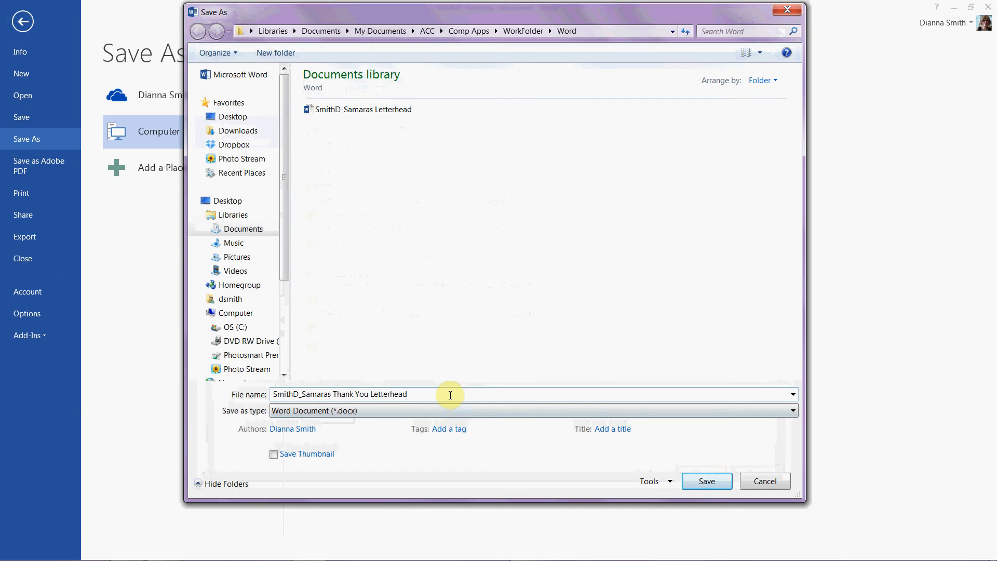
{"action": "key", "text": "BackSpace"}
{"action": "key", "text": "BackSpace"}
{"action": "key", "text": "BackSpace"}
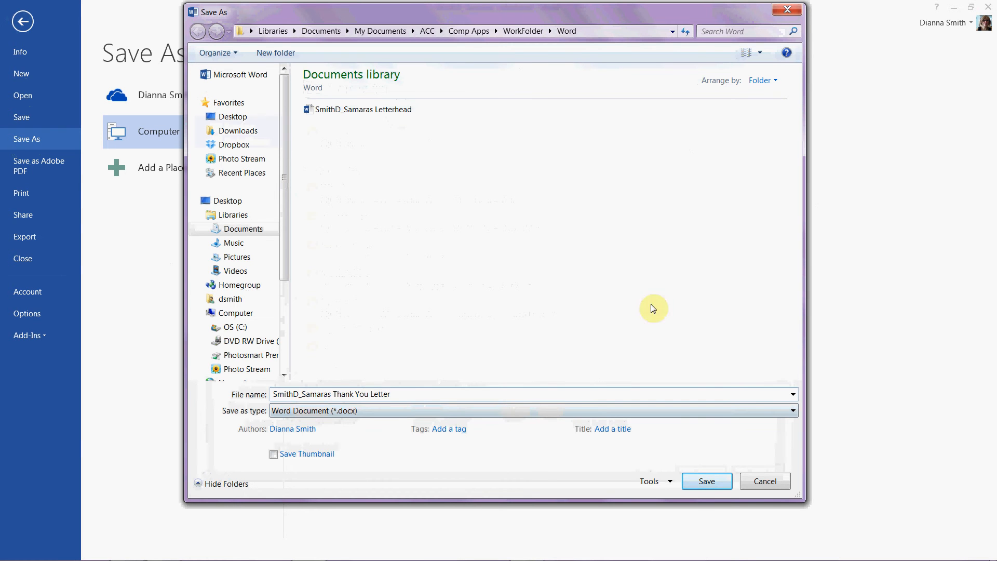
{"action": "left_click", "coordinate": [710, 482]}
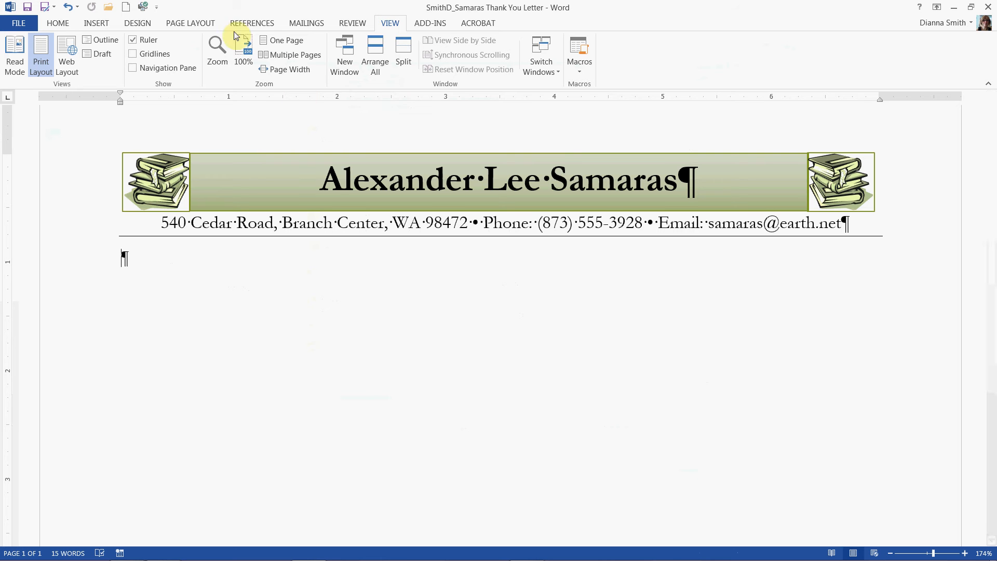
Step: Apply the No Spacing style to the blank paragraph below the letterhead, checking its paragraph spacing before and after
{"action": "left_click", "coordinate": [54, 23]}
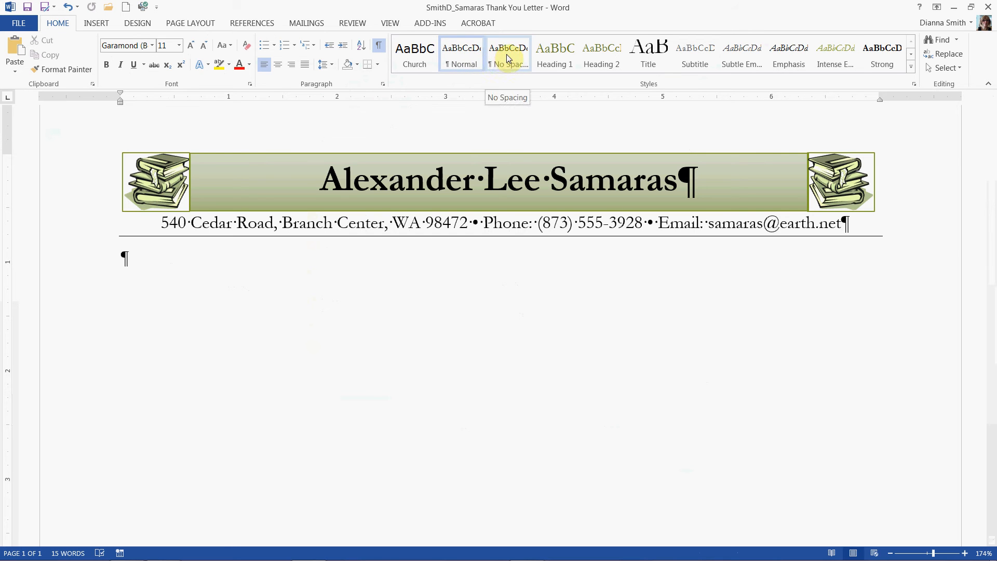
{"action": "left_click", "coordinate": [193, 24]}
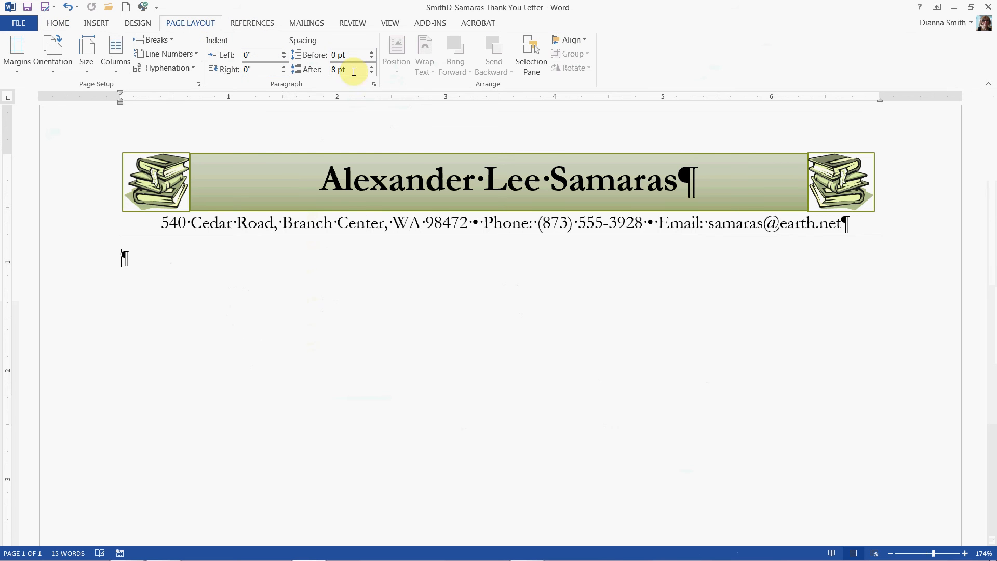
{"action": "left_click", "coordinate": [58, 24]}
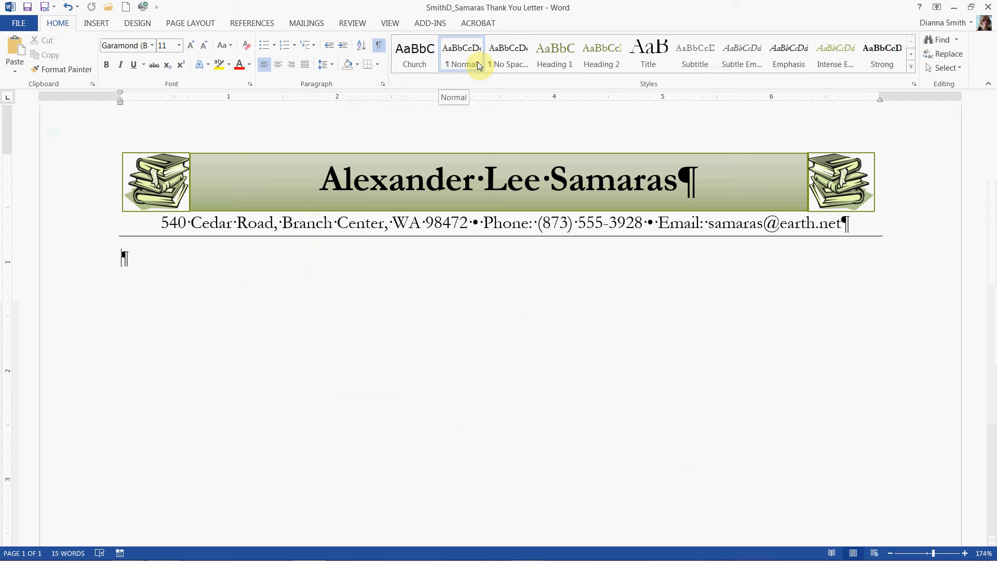
{"action": "left_click", "coordinate": [507, 57]}
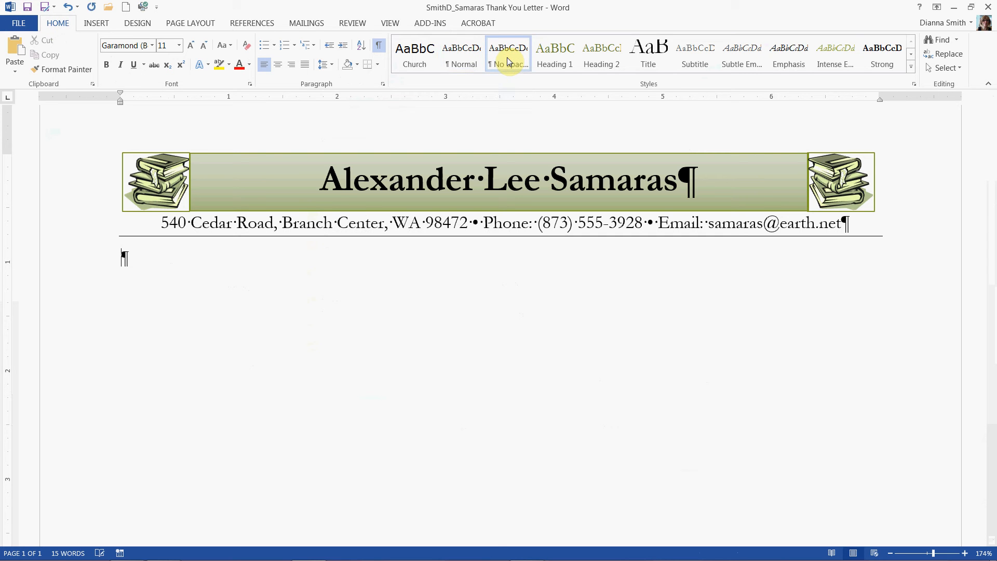
{"action": "left_click", "coordinate": [184, 25]}
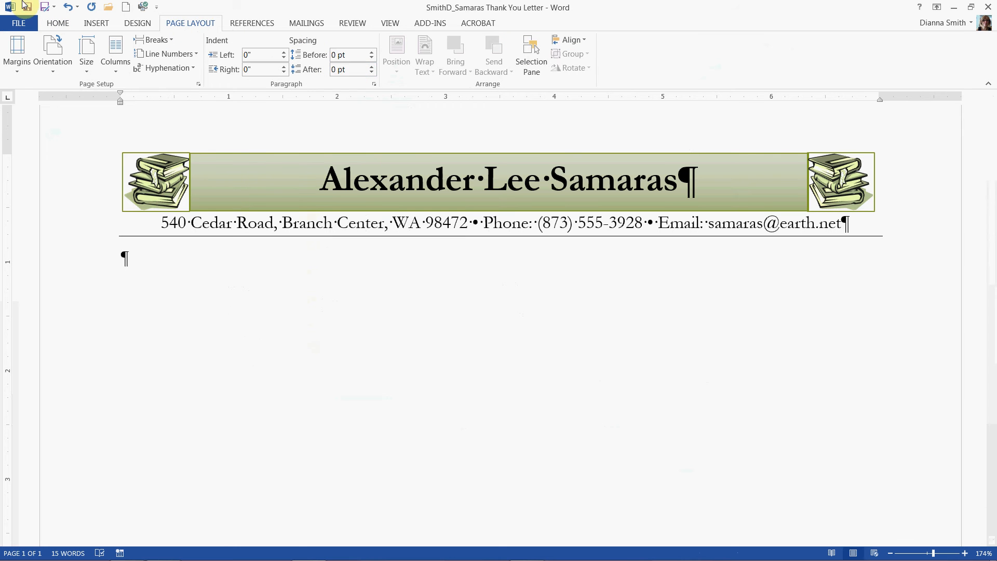
{"action": "left_click", "coordinate": [56, 24]}
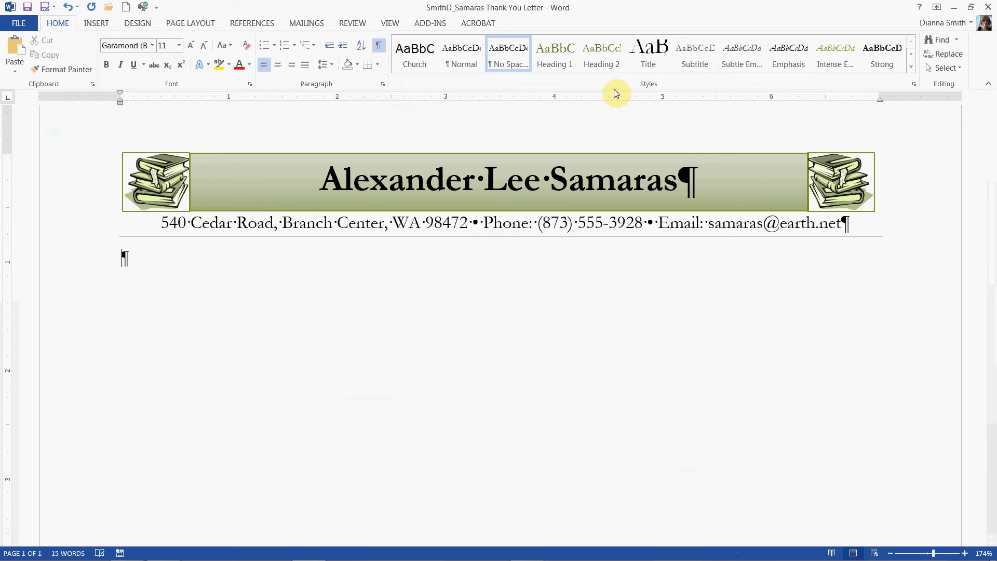
Step: Check the ruler display setting and add one blank line in the body below the letterhead
{"action": "left_click", "coordinate": [390, 24]}
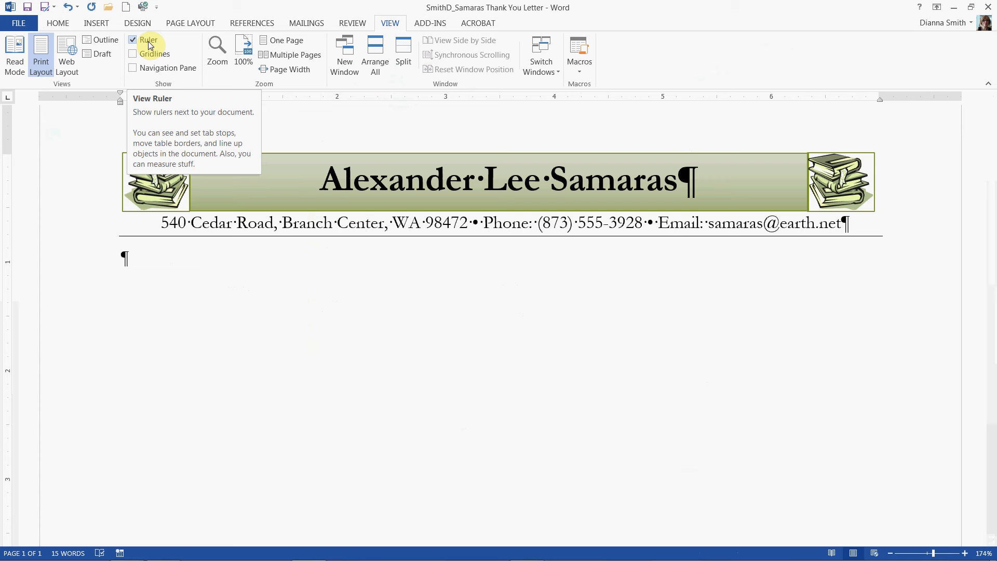
{"action": "left_click", "coordinate": [54, 21]}
{"action": "left_click", "coordinate": [146, 256]}
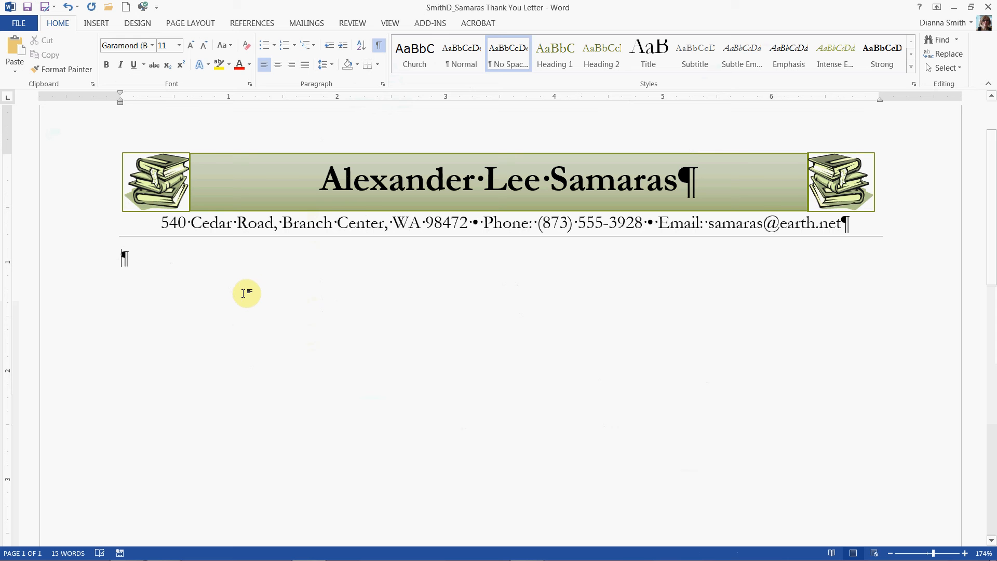
{"action": "key", "text": "Return"}
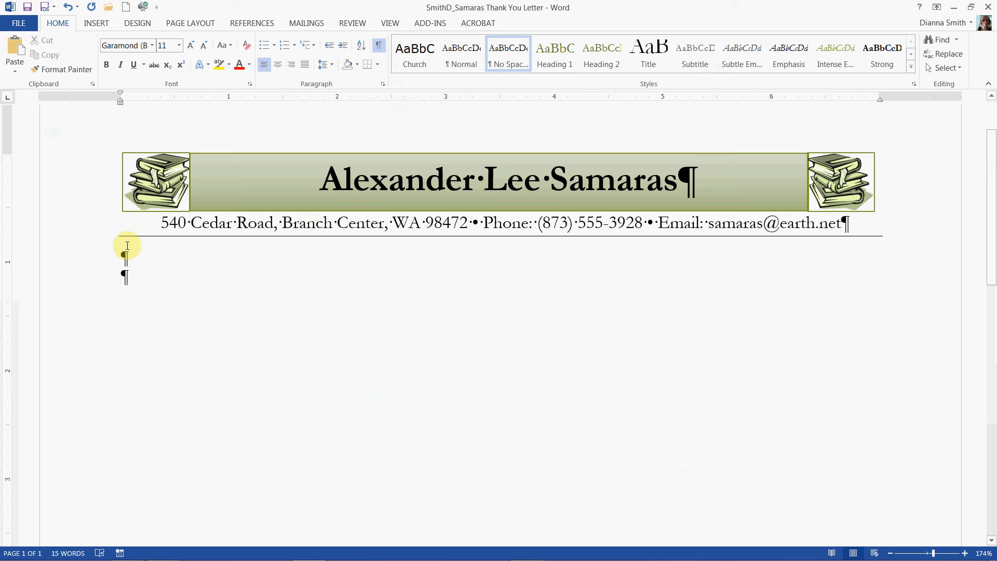
Step: Cycle the tab selector through its tab and indent types back to the left tab
{"action": "left_click", "coordinate": [9, 100]}
{"action": "left_click", "coordinate": [7, 100]}
{"action": "left_click", "coordinate": [8, 100]}
{"action": "left_click", "coordinate": [10, 103]}
{"action": "left_click", "coordinate": [11, 101]}
{"action": "left_click", "coordinate": [11, 101]}
{"action": "left_click", "coordinate": [11, 101]}
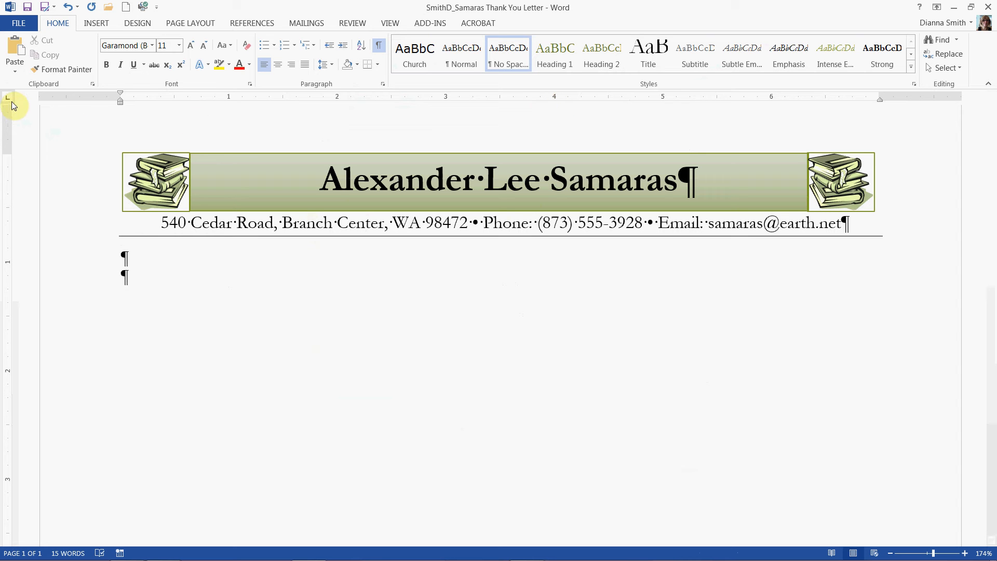
Step: Try placing a left tab stop at the 4-inch mark, moving it along the ruler and removing it
{"action": "left_click", "coordinate": [556, 100]}
{"action": "left_click", "coordinate": [555, 98]}
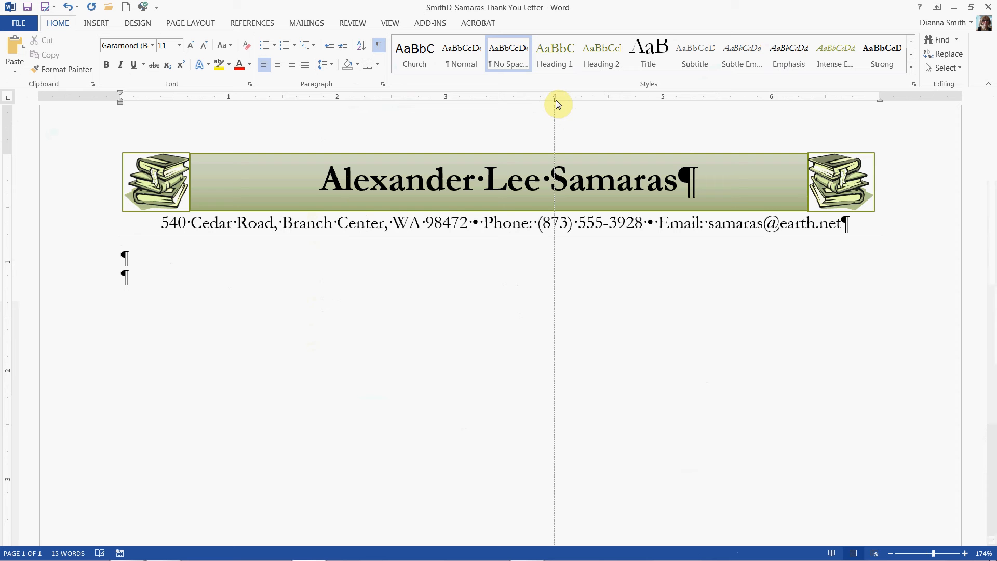
{"action": "left_click", "coordinate": [555, 100]}
{"action": "left_click_drag", "start_coordinate": [557, 104], "coordinate": [501, 103]}
{"action": "mouse_move", "coordinate": [943, 558]}
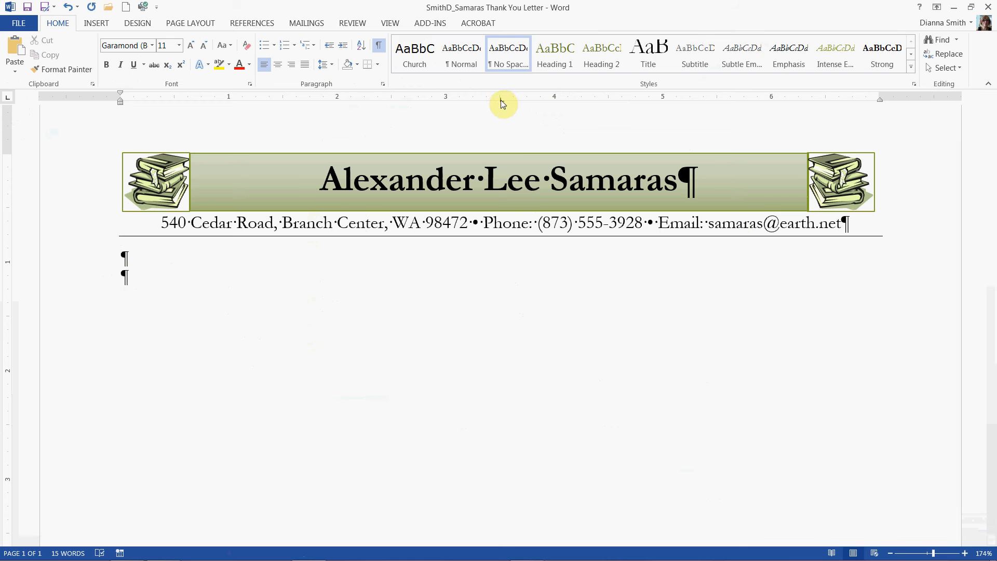
{"action": "left_click_drag", "start_coordinate": [501, 100], "coordinate": [499, 101]}
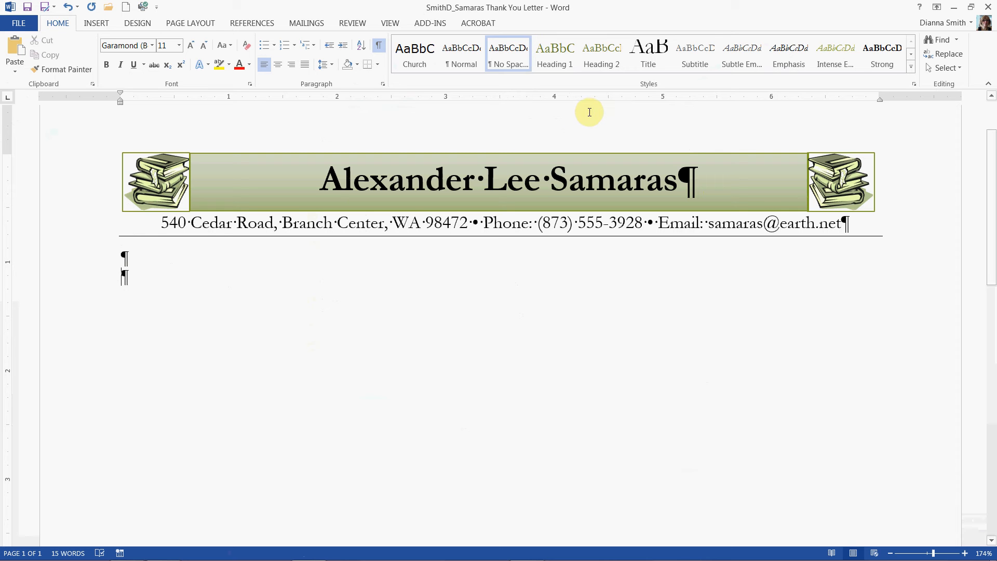
Step: Set a left tab stop at 4 inches on the current line and add two blank lines below it
{"action": "left_click", "coordinate": [555, 98]}
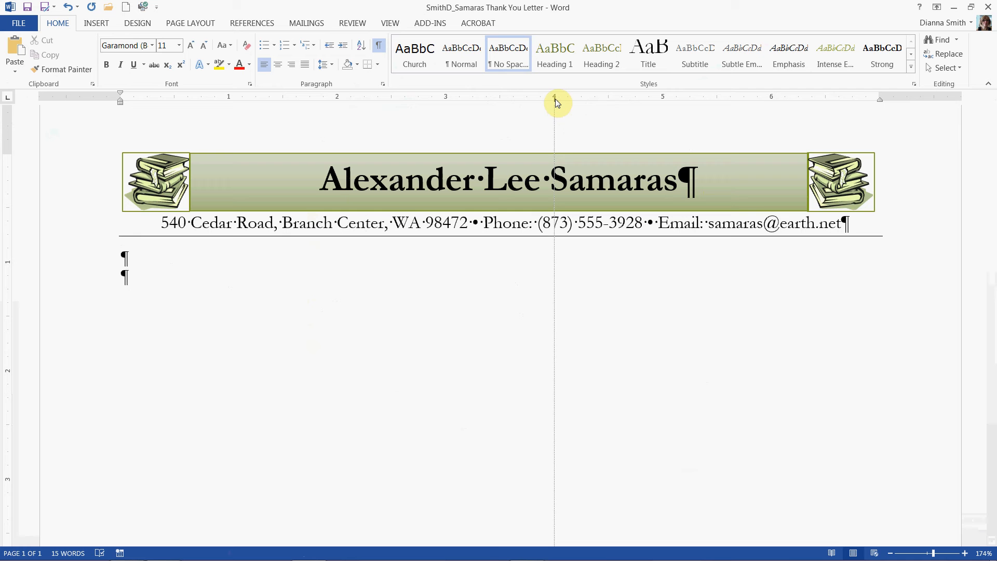
{"action": "left_click_drag", "start_coordinate": [555, 101], "coordinate": [484, 106]}
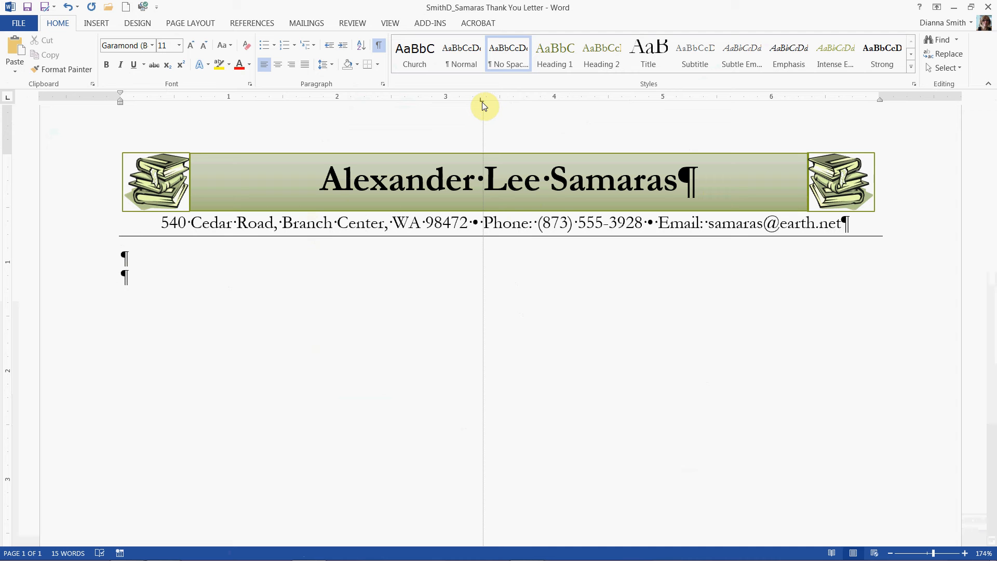
{"action": "left_click_drag", "start_coordinate": [482, 102], "coordinate": [554, 103]}
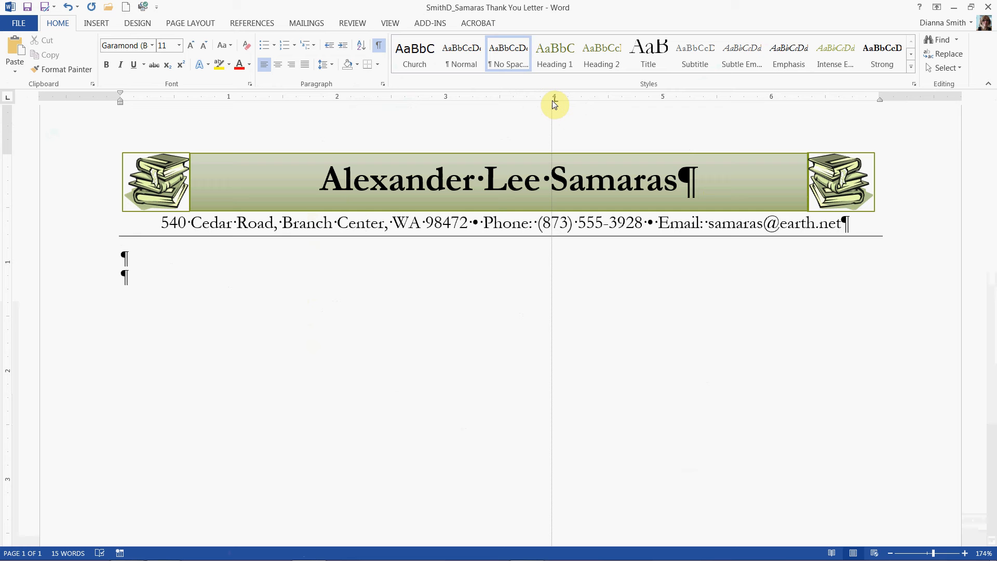
{"action": "left_click_drag", "start_coordinate": [554, 104], "coordinate": [555, 103]}
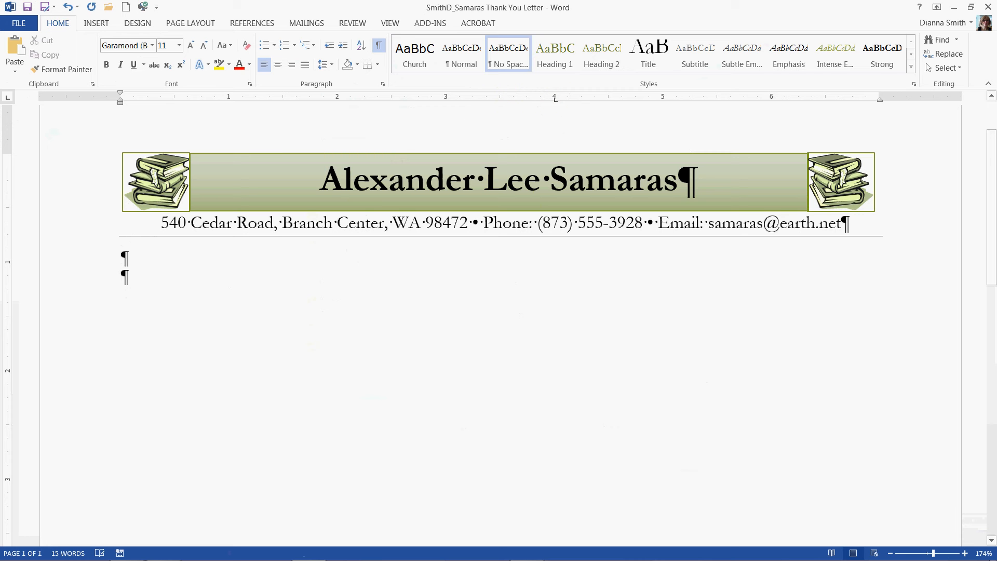
{"action": "key", "text": "Return"}
{"action": "key", "text": "Return"}
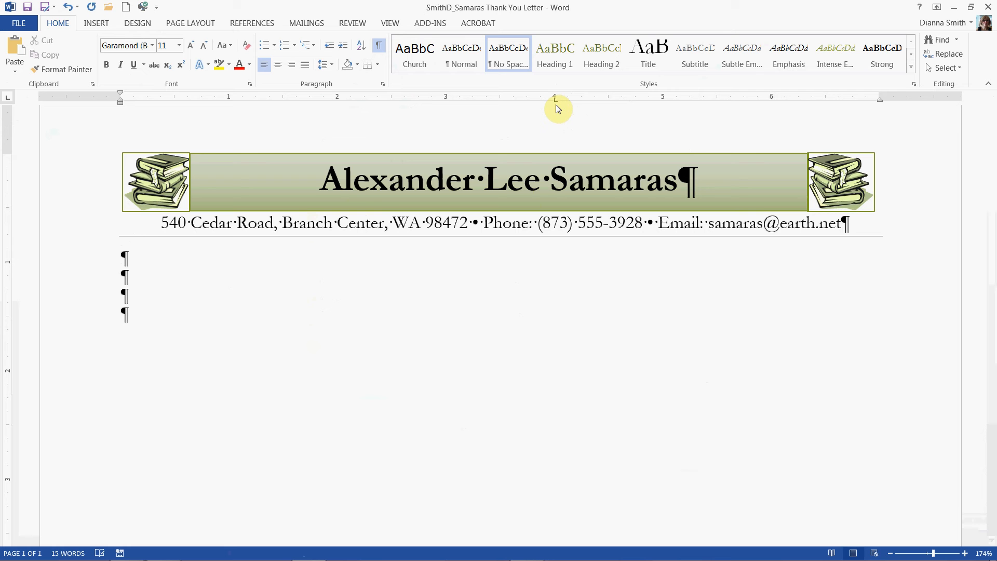
Step: Try placing the insertion point further down the empty page, undoing the blank paragraphs this adds
{"action": "double_click", "coordinate": [127, 490]}
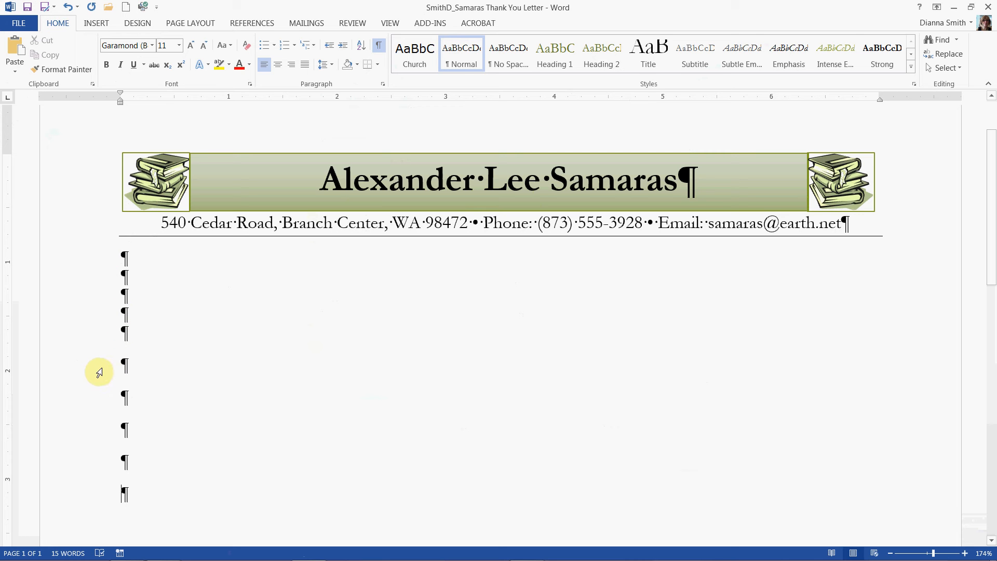
{"action": "left_click", "coordinate": [98, 338], "text": "shift"}
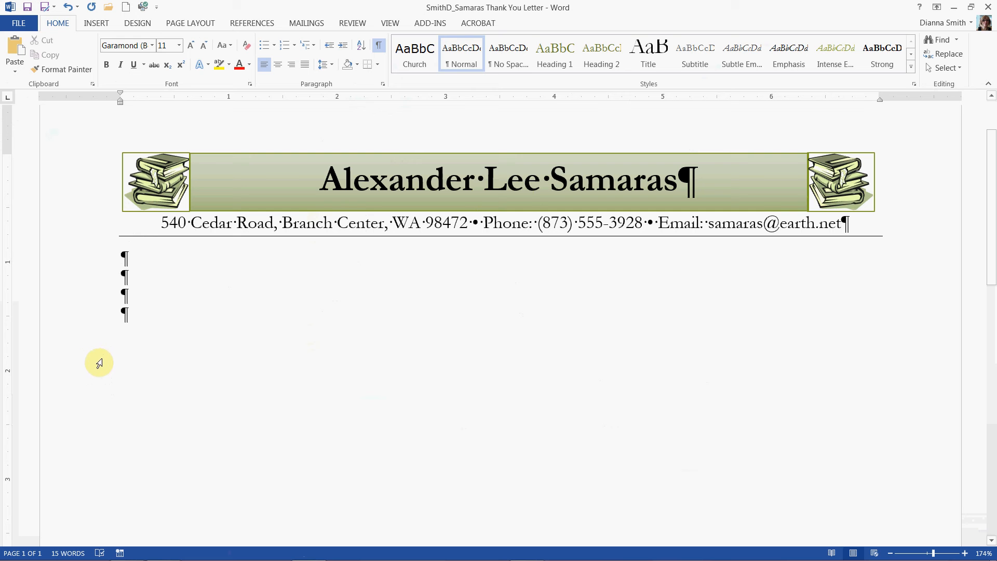
{"action": "left_click", "coordinate": [103, 357]}
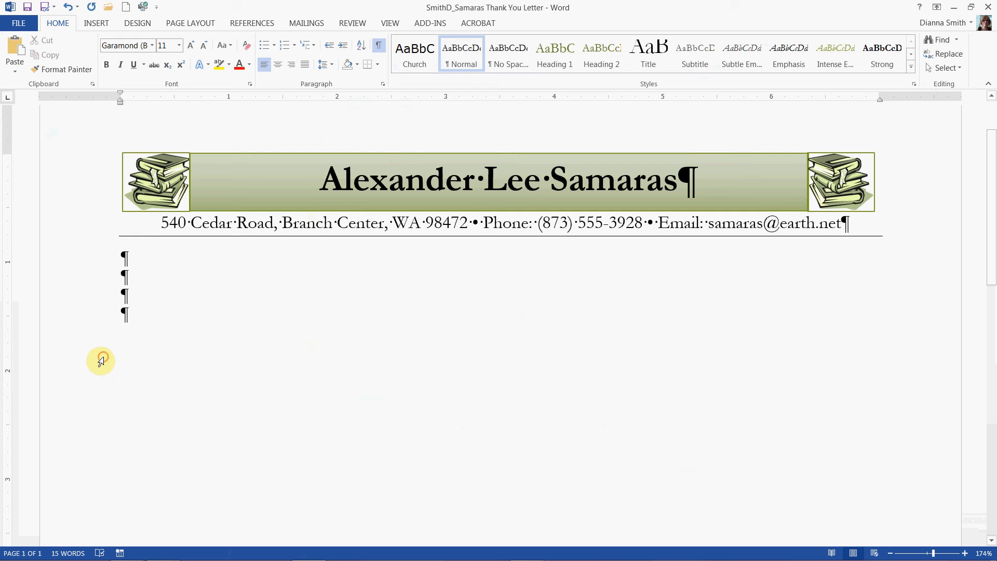
{"action": "left_click", "coordinate": [119, 440]}
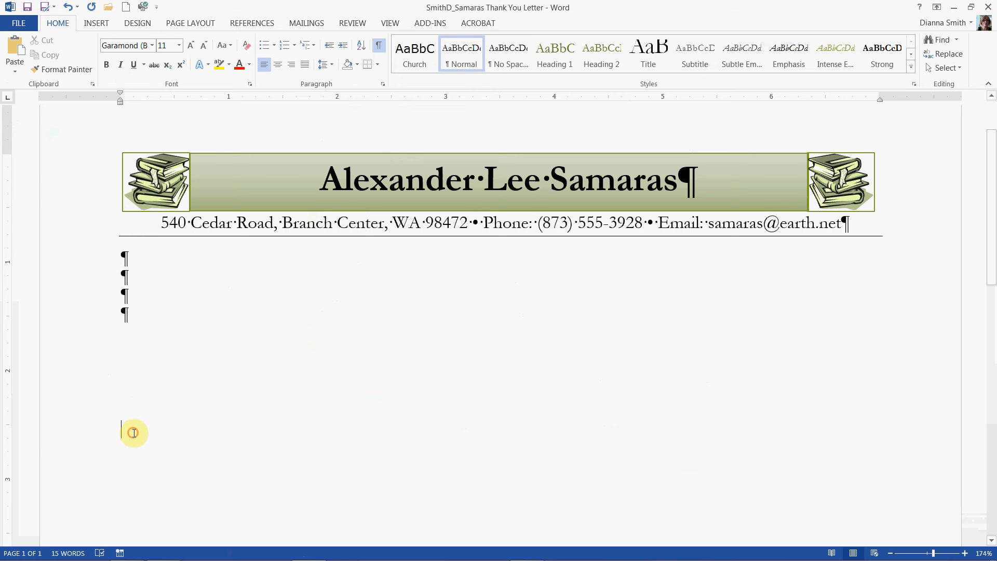
{"action": "left_click", "coordinate": [120, 402]}
{"action": "double_click", "coordinate": [147, 451]}
{"action": "key", "text": "ctrl+z"}
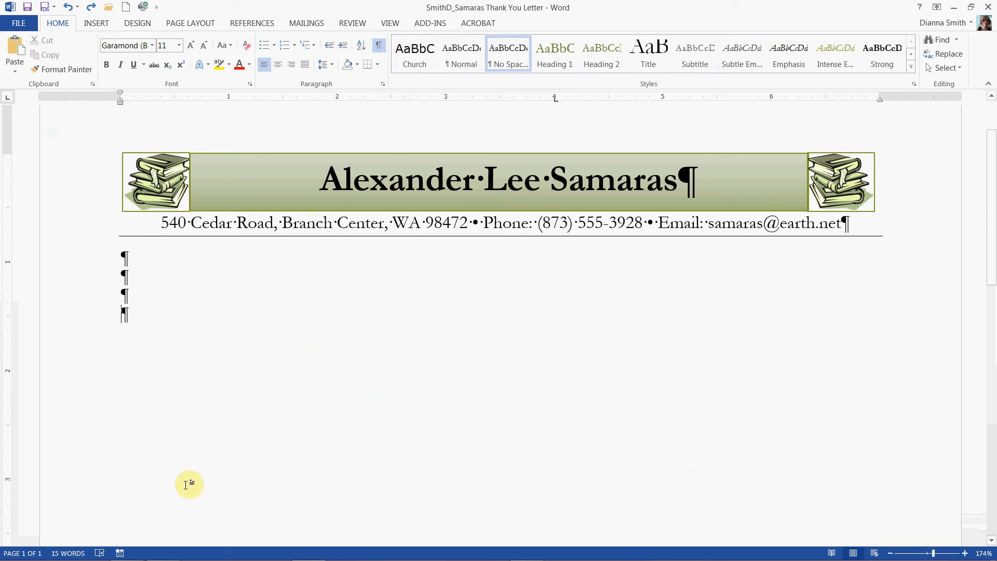
Step: Enter the test text "oiuyi" lower on the page and set a 4-inch left tab stop for it and the four blank paragraphs above
{"action": "double_click", "coordinate": [176, 463]}
{"action": "type", "text": "oiuyi¶"}
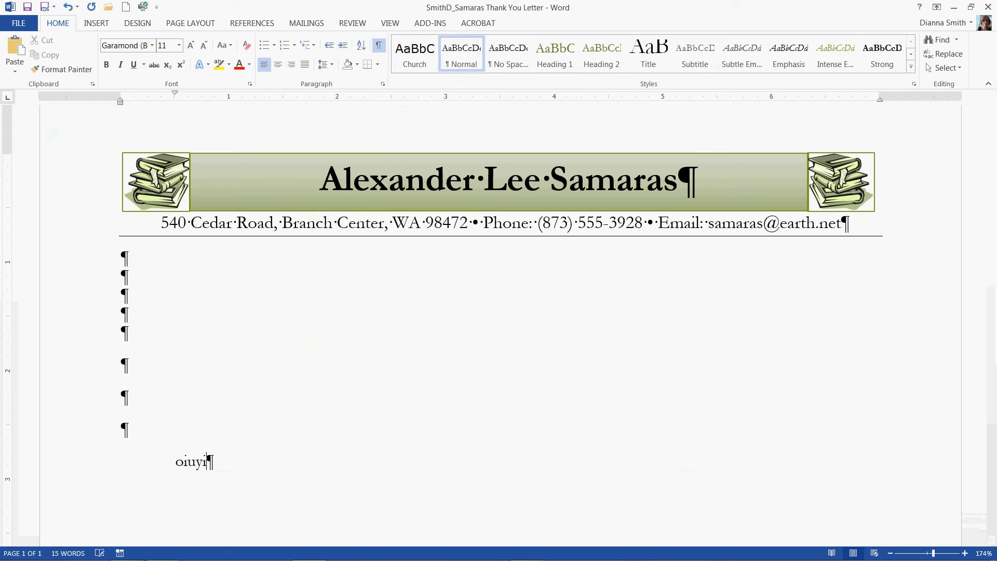
{"action": "left_click_drag", "start_coordinate": [225, 465], "coordinate": [126, 336]}
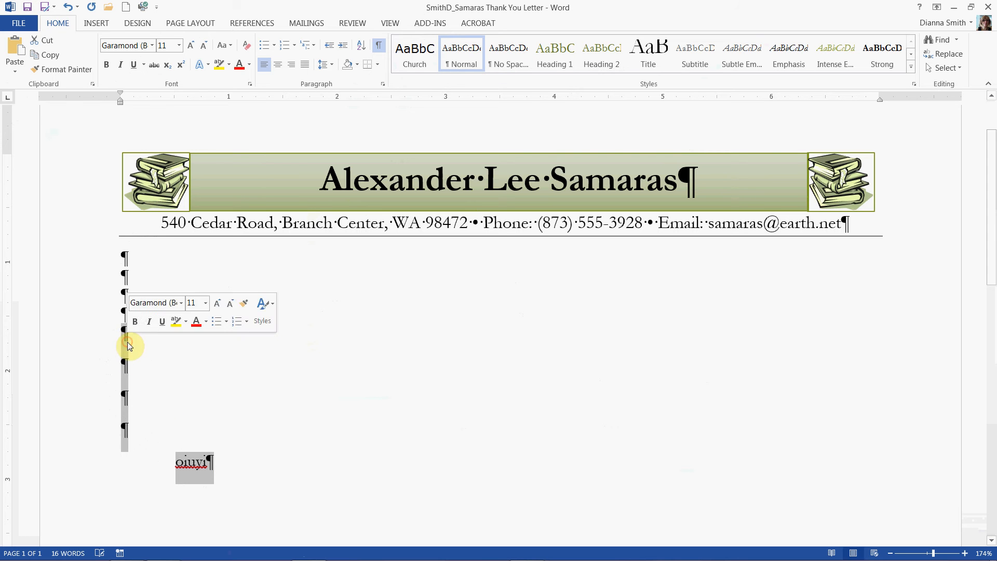
{"action": "left_click", "coordinate": [554, 97]}
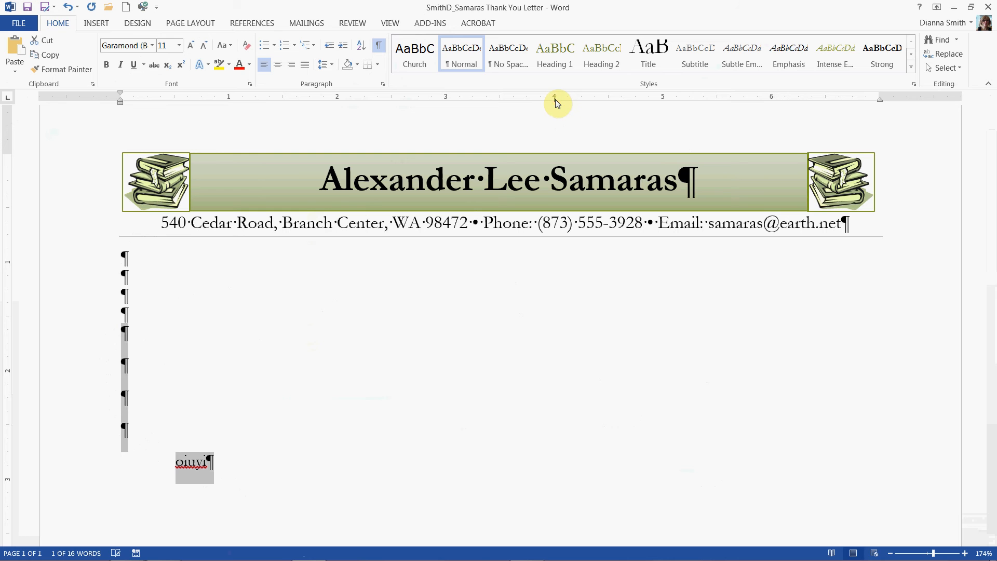
{"action": "left_click", "coordinate": [224, 454]}
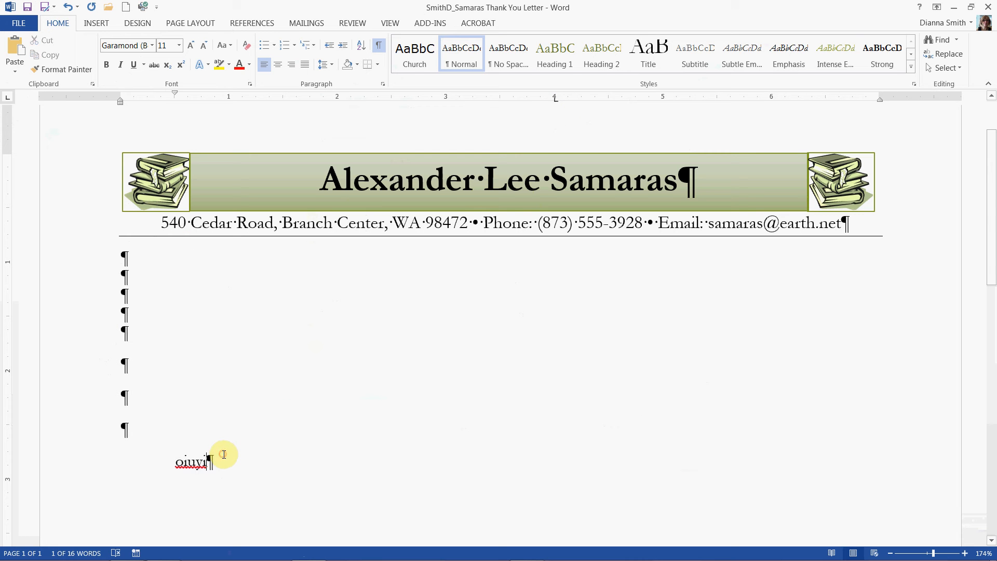
{"action": "key", "text": "Up"}
{"action": "key", "text": "Up"}
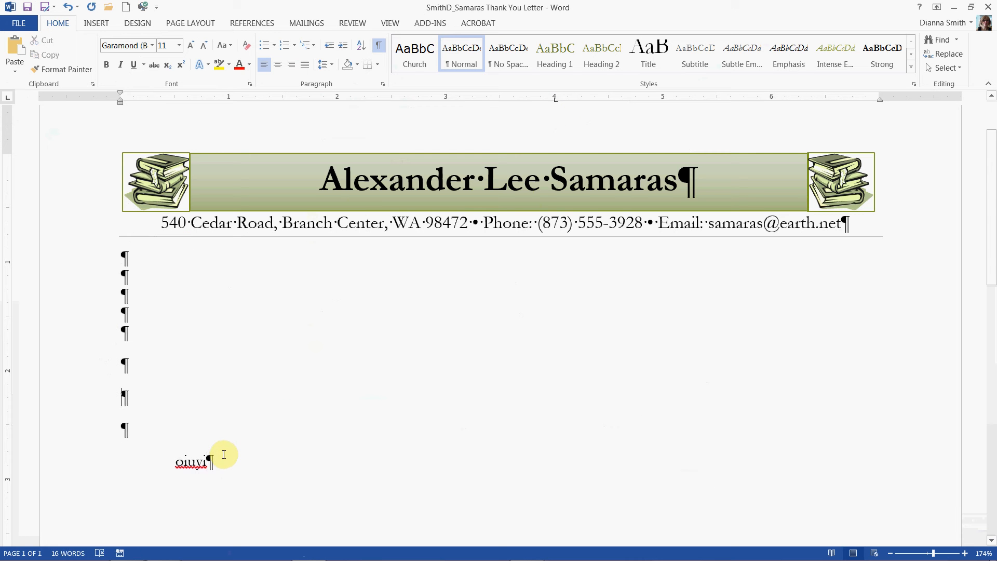
Step: Undo the test text and the extra blank paragraphs, keeping only the first two lines below the letterhead
{"action": "key", "text": "Up"}
{"action": "key", "text": "Up"}
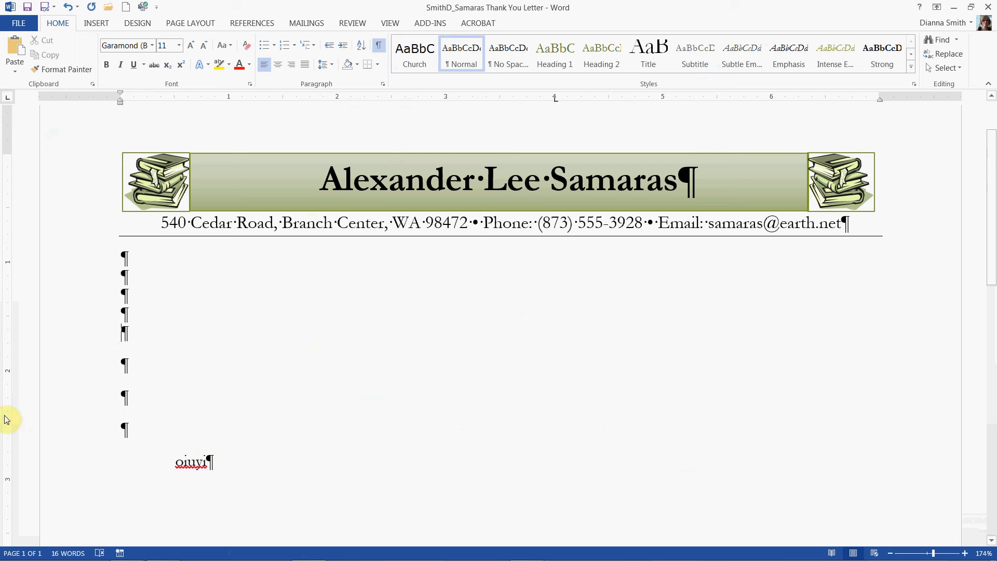
{"action": "left_click", "coordinate": [68, 7]}
{"action": "left_click", "coordinate": [68, 7]}
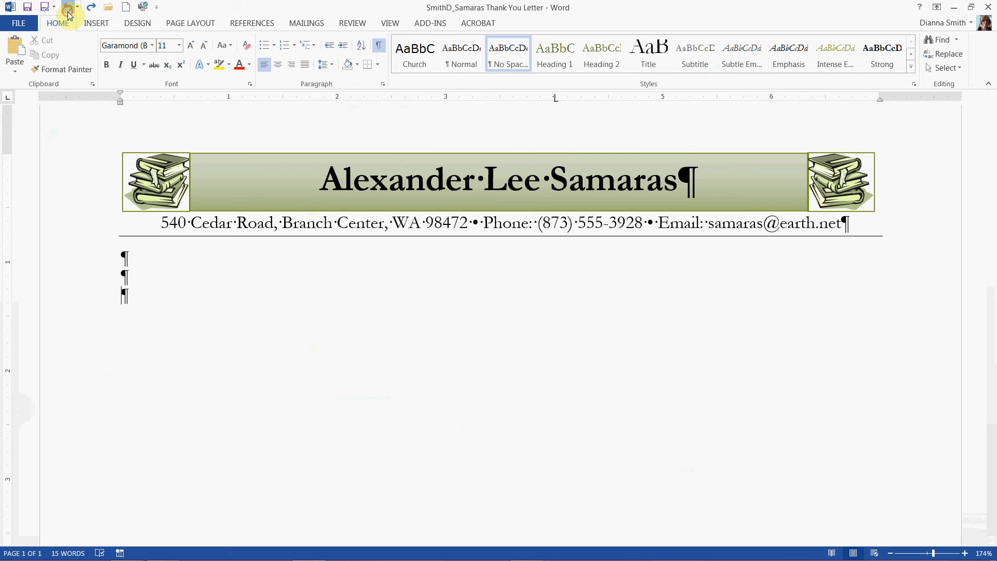
{"action": "left_click", "coordinate": [68, 11]}
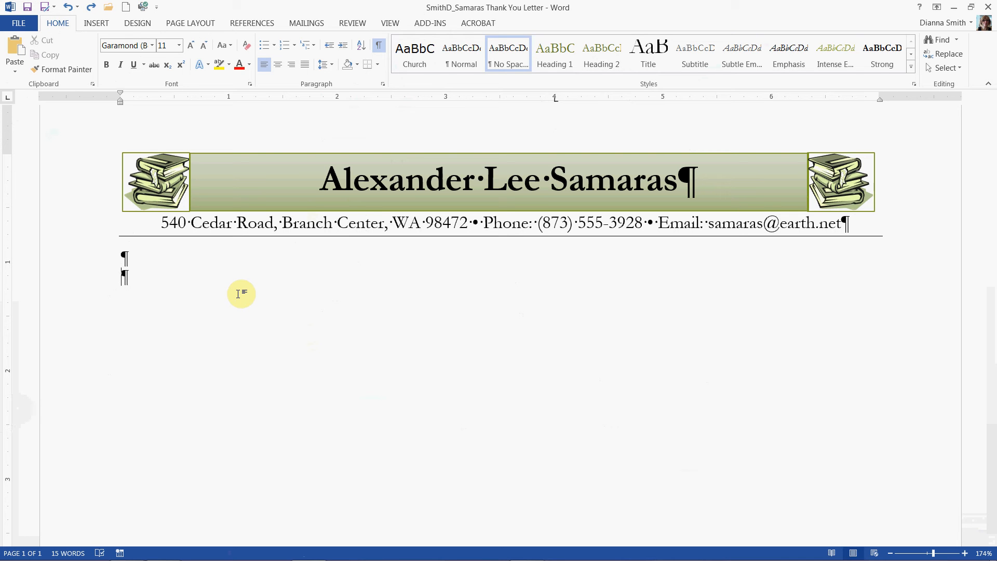
Step: Align to the 4-inch tab stop on the second line and insert the current date in the "January 28, 2014" format, without automatic updating
{"action": "key", "text": "Tab"}
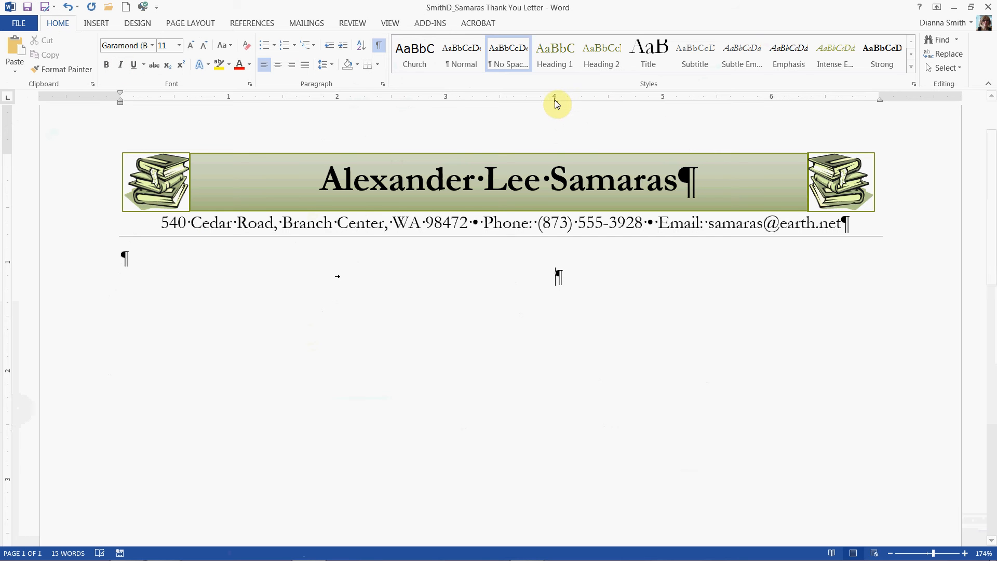
{"action": "left_click_drag", "start_coordinate": [554, 98], "coordinate": [554, 100]}
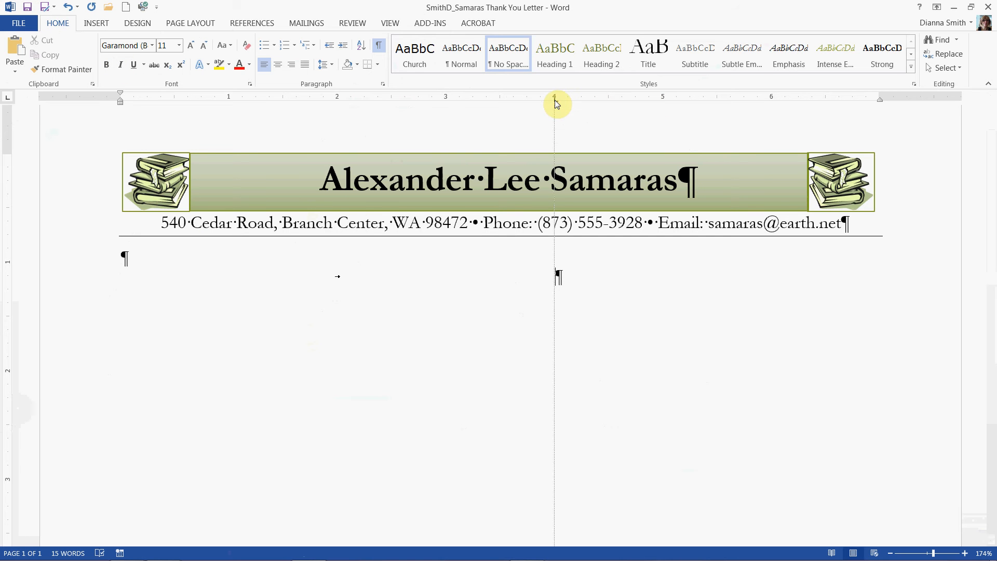
{"action": "left_click_drag", "start_coordinate": [555, 104], "coordinate": [556, 103]}
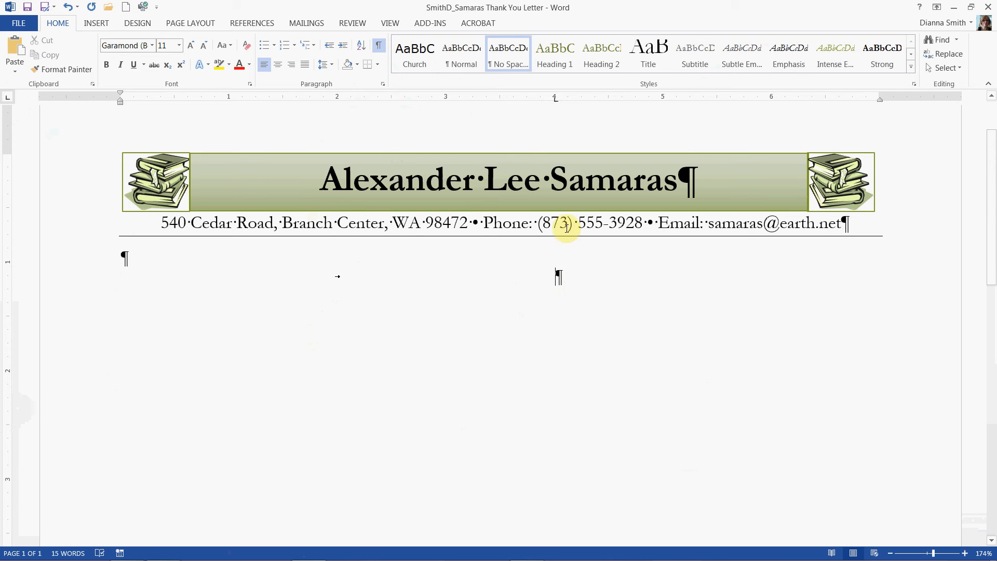
{"action": "left_click", "coordinate": [102, 24]}
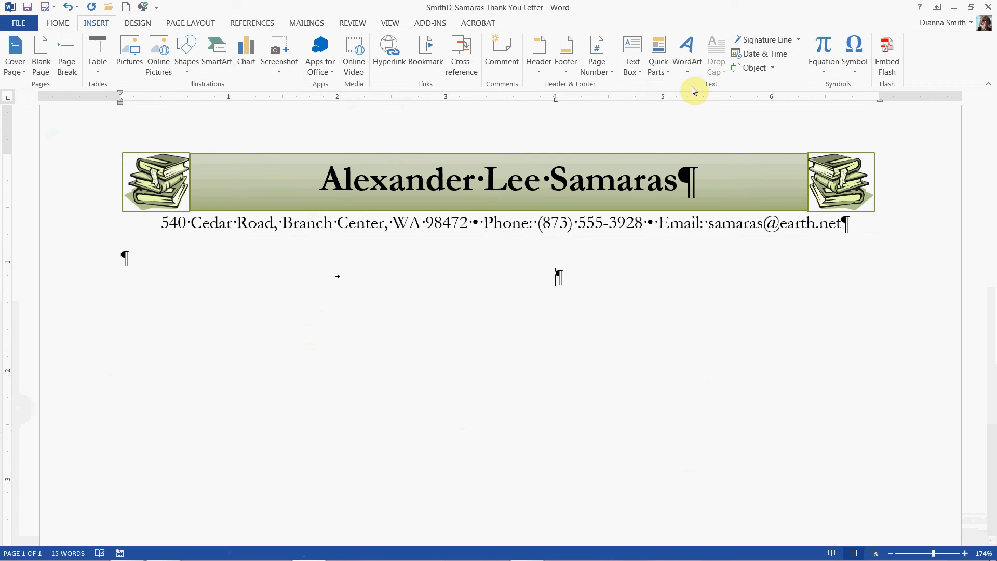
{"action": "left_click", "coordinate": [767, 58]}
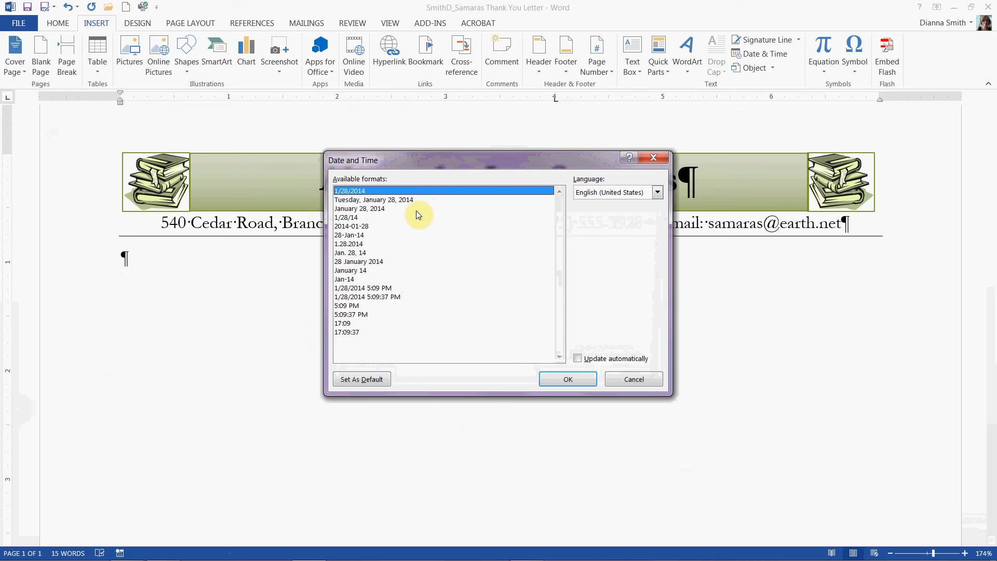
{"action": "left_click", "coordinate": [375, 212]}
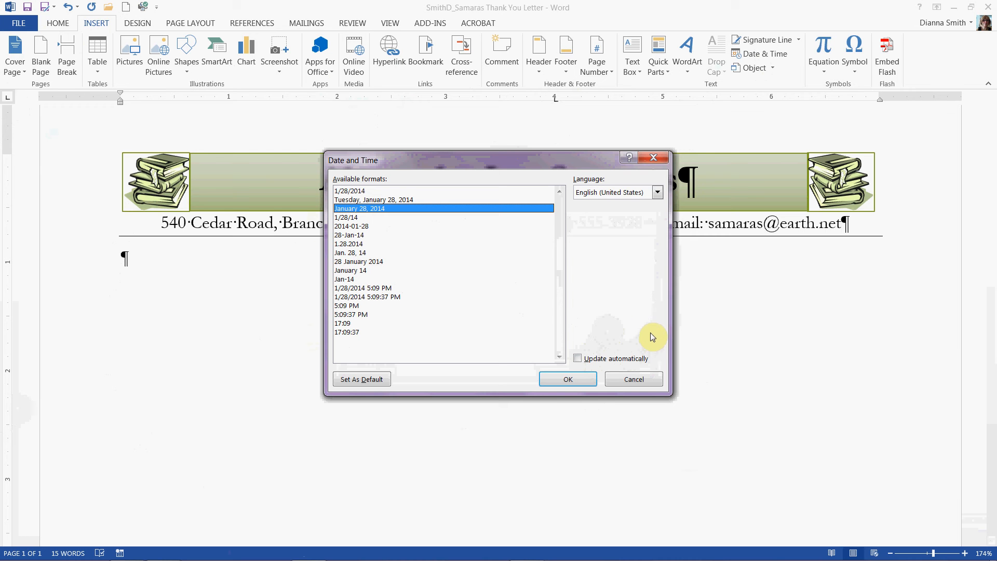
{"action": "left_click", "coordinate": [563, 380]}
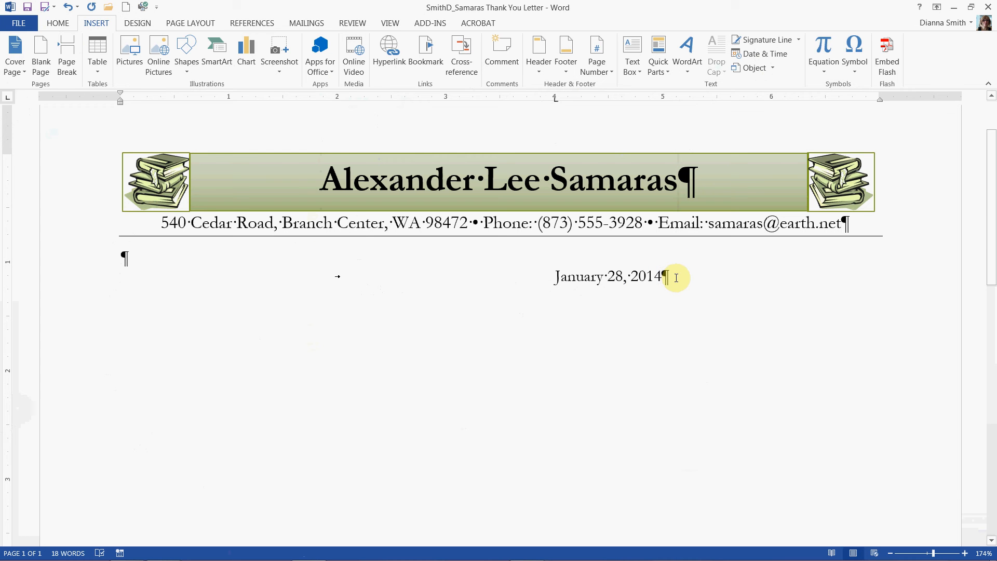
Step: Leave two blank lines below the date and enter the recipient's full name with title, followed by "Washington Volunteer foundation" on its own line
{"action": "key", "text": "Return"}
{"action": "key", "text": "Return"}
{"action": "key", "text": "Return"}
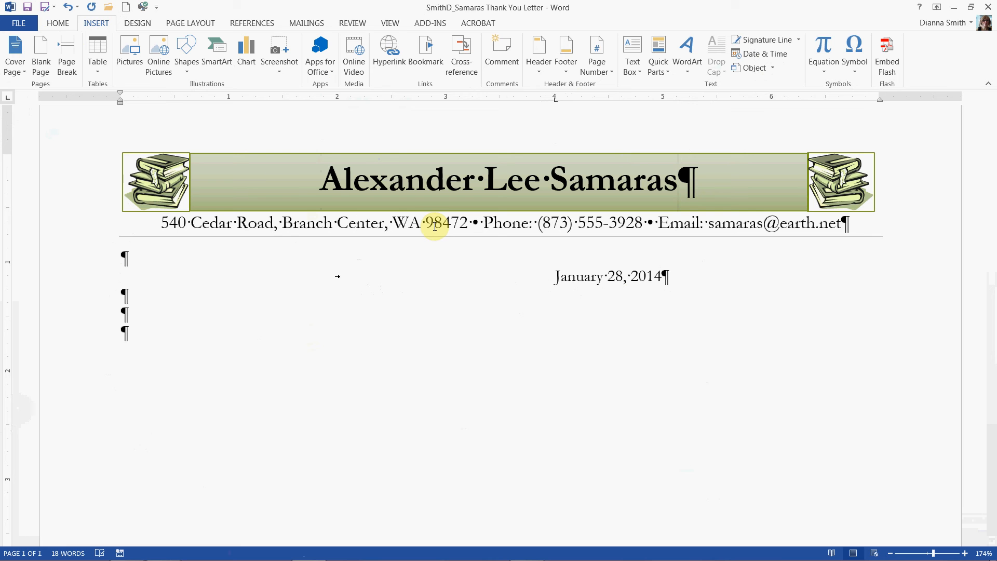
{"action": "type", "text": "Ms. Lucy"}
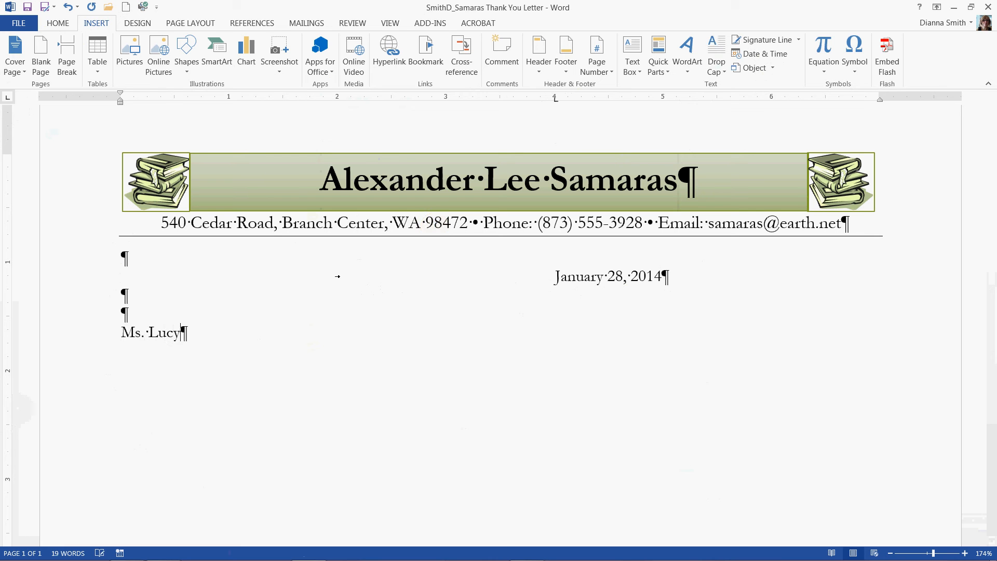
{"action": "type", "text": " Song"}
{"action": "key", "text": "Return"}
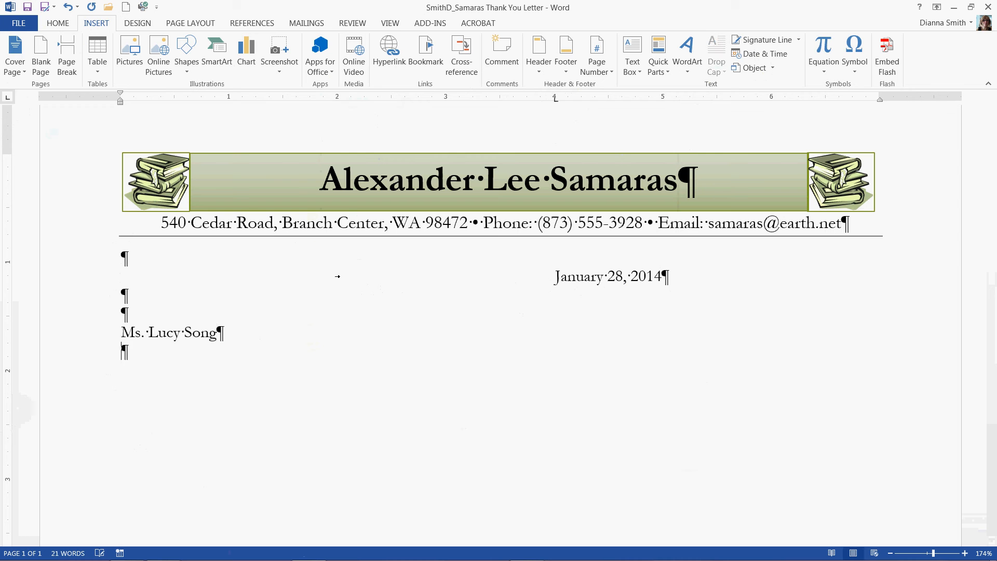
{"action": "type", "text": "Wash"}
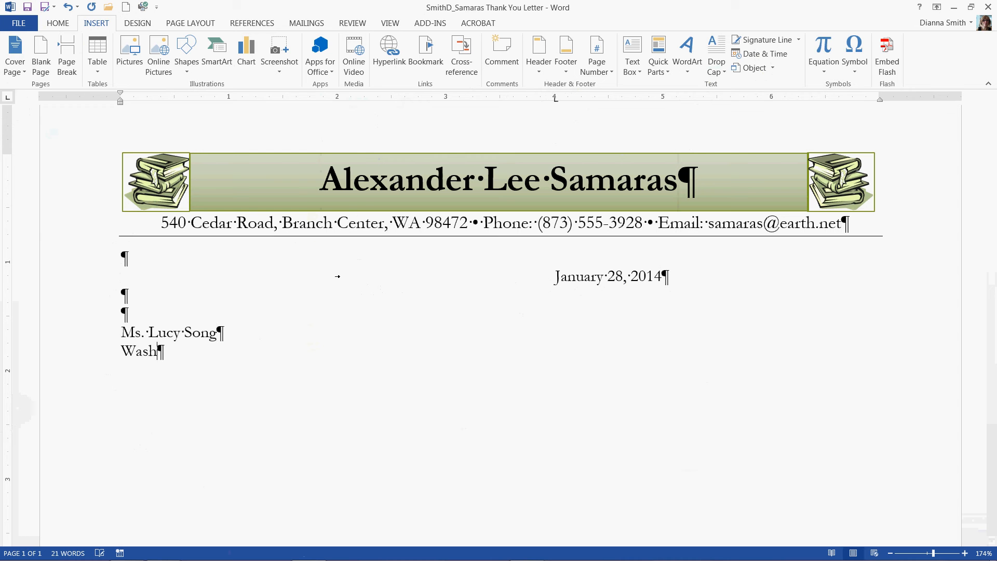
{"action": "type", "text": "ington Volun"}
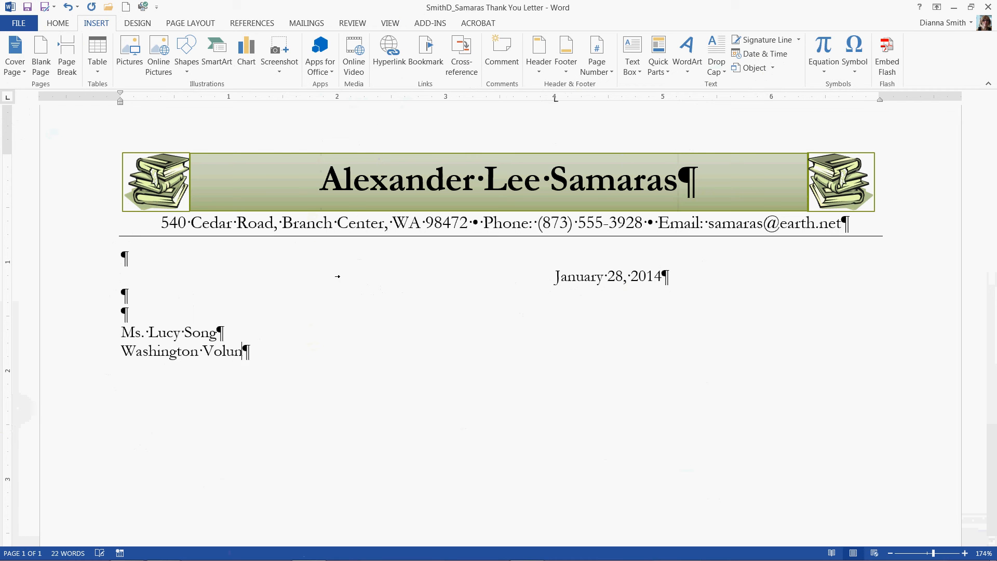
{"action": "type", "text": "teer foundation"}
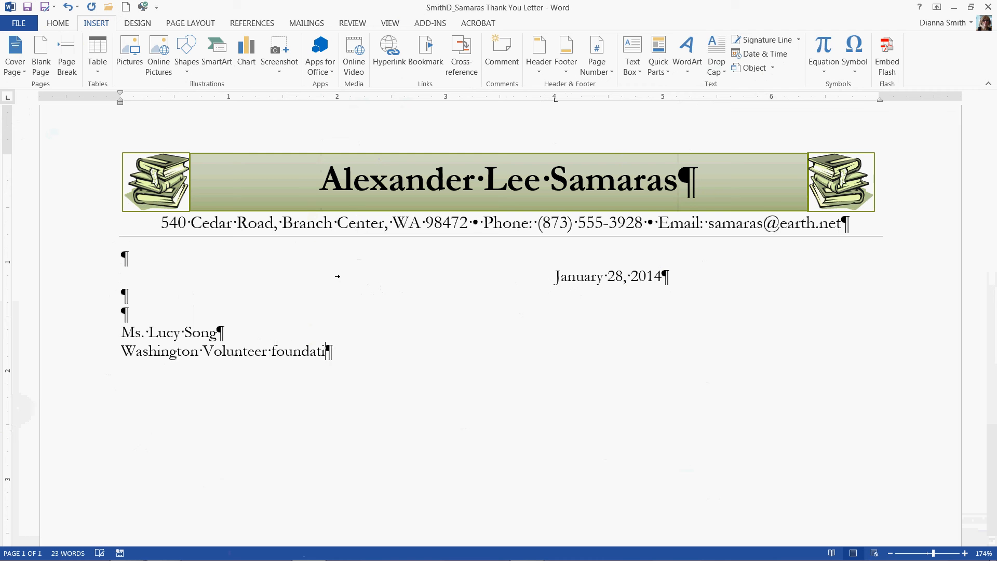
Step: Enter the recipient's street address and the city, state and ZIP code on separate lines, leaving one blank line below them
{"action": "key", "text": "Return"}
{"action": "type", "text": "10 Hickory Avenue"}
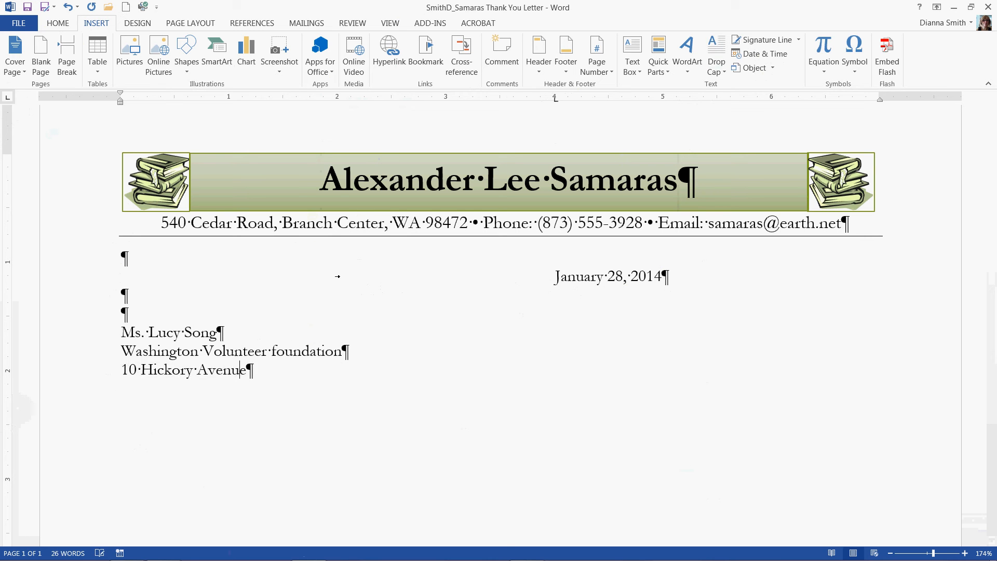
{"action": "key", "text": "Return"}
{"action": "type", "text": "Mo"}
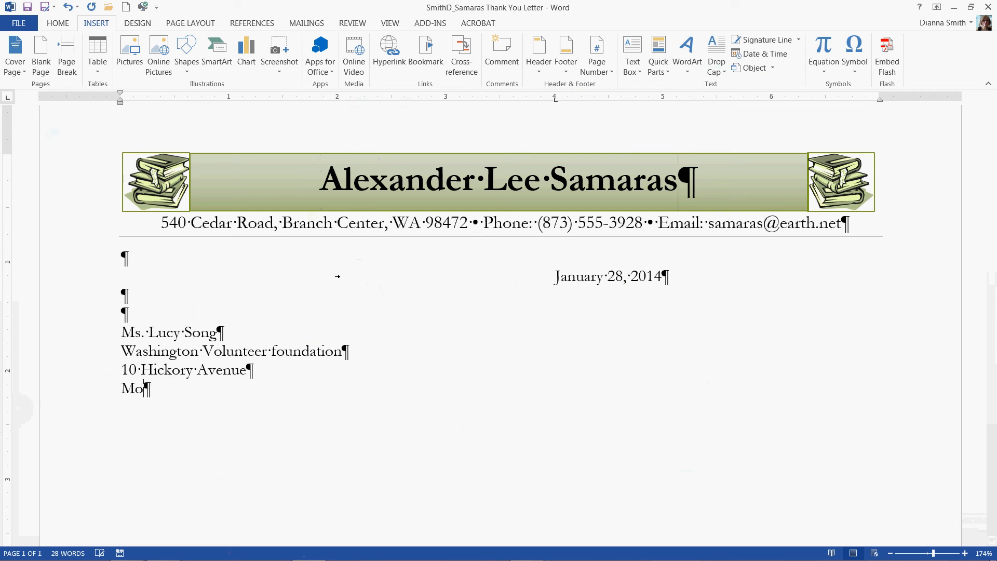
{"action": "key", "text": "BackSpace"}
{"action": "type", "text": "idway, WA 9"}
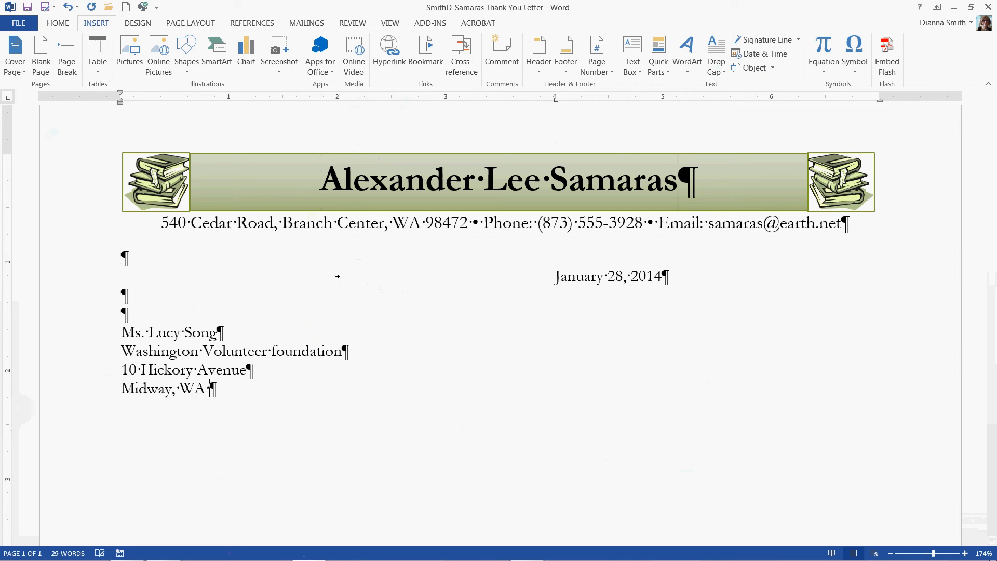
{"action": "type", "text": "8746"}
{"action": "key", "text": "BackSpace"}
{"action": "key", "text": "BackSpace"}
{"action": "key", "text": "BackSpace"}
{"action": "type", "text": "476"}
{"action": "key", "text": "Return"}
{"action": "key", "text": "Return"}
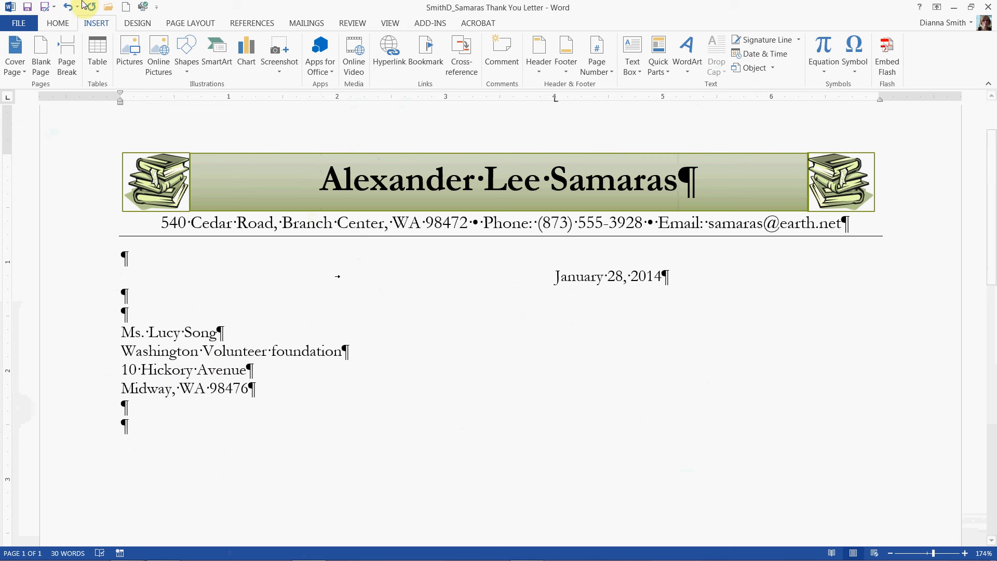
Step: Try the test text "vzxcvcv" below the address with formatting marks hidden, restoring the marks and undoing the text
{"action": "left_click", "coordinate": [56, 24]}
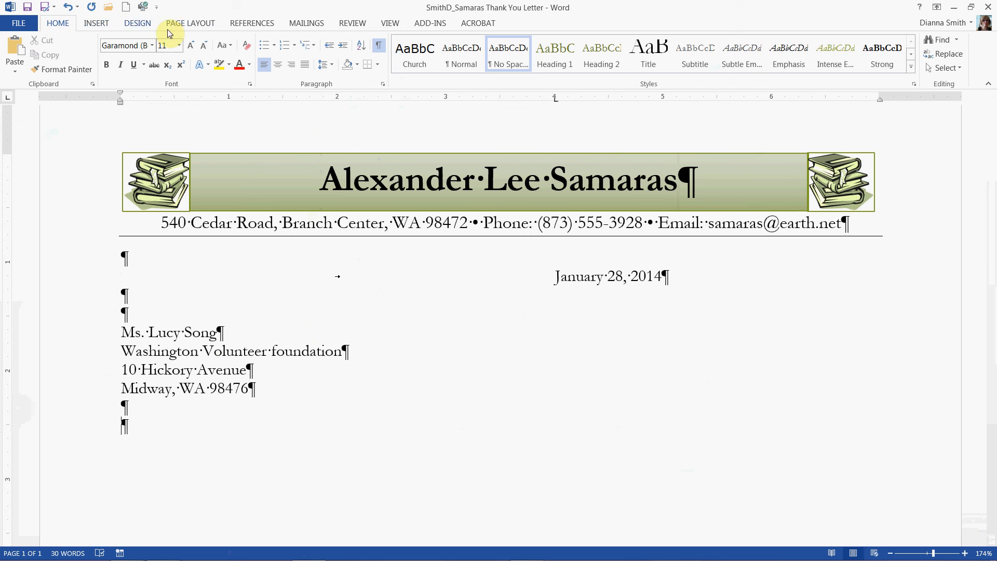
{"action": "left_click", "coordinate": [378, 48]}
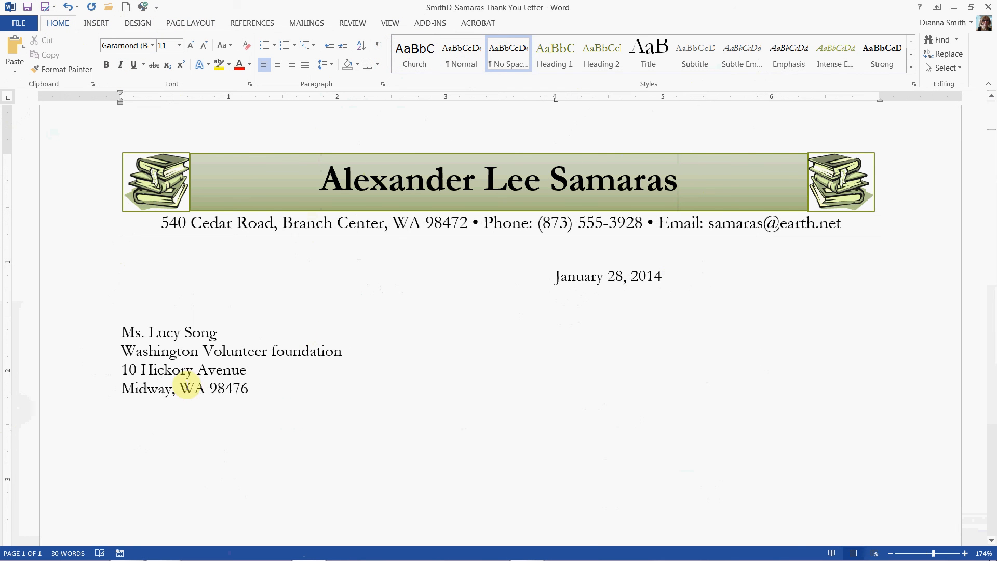
{"action": "type", "text": "vzxcvcv"}
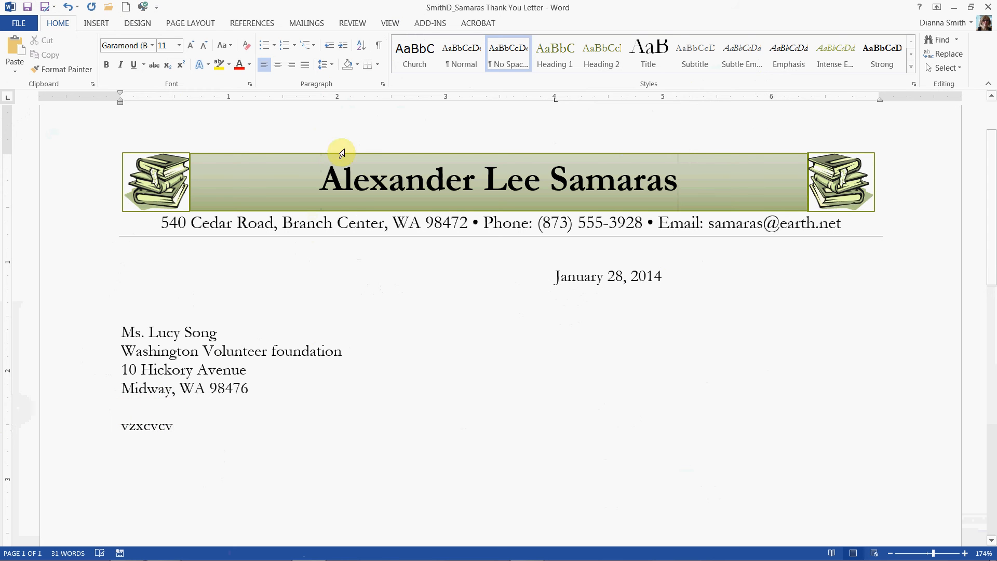
{"action": "left_click", "coordinate": [378, 46]}
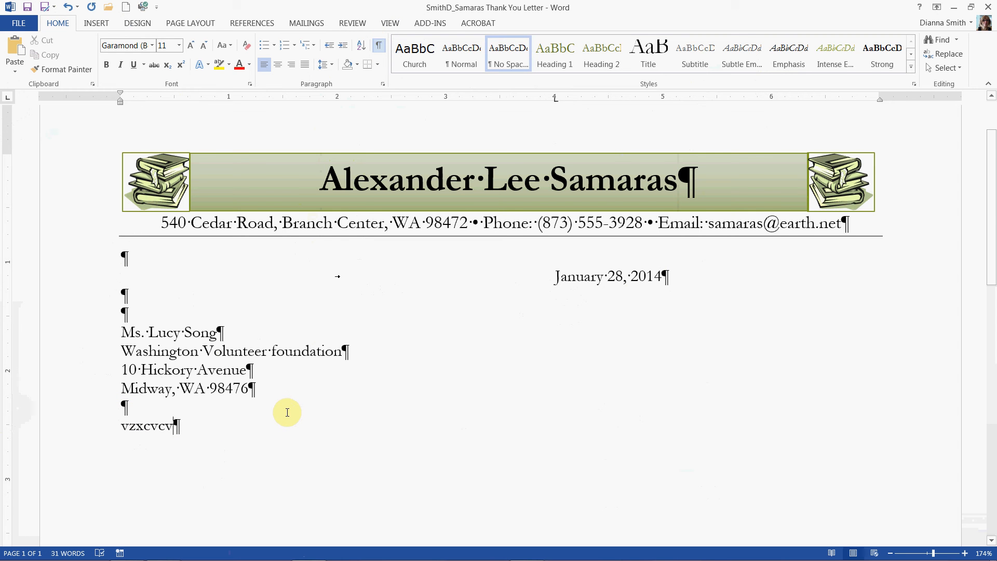
{"action": "key", "text": "ctrl+z"}
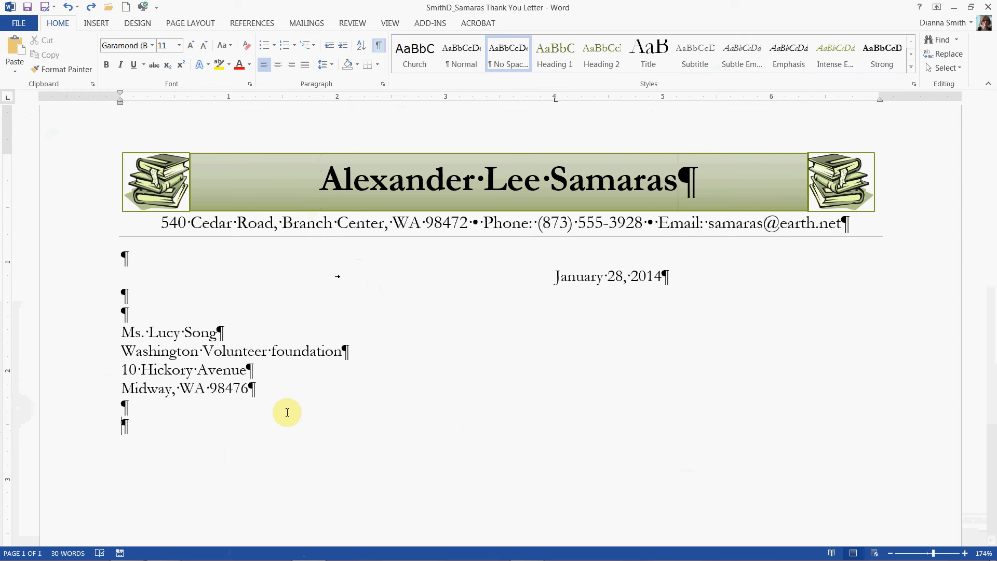
Step: Enter the salutation "Dear Ms." with the recipient's last name and a colon, and save the letter
{"action": "type", "text": "Dear Ms."}
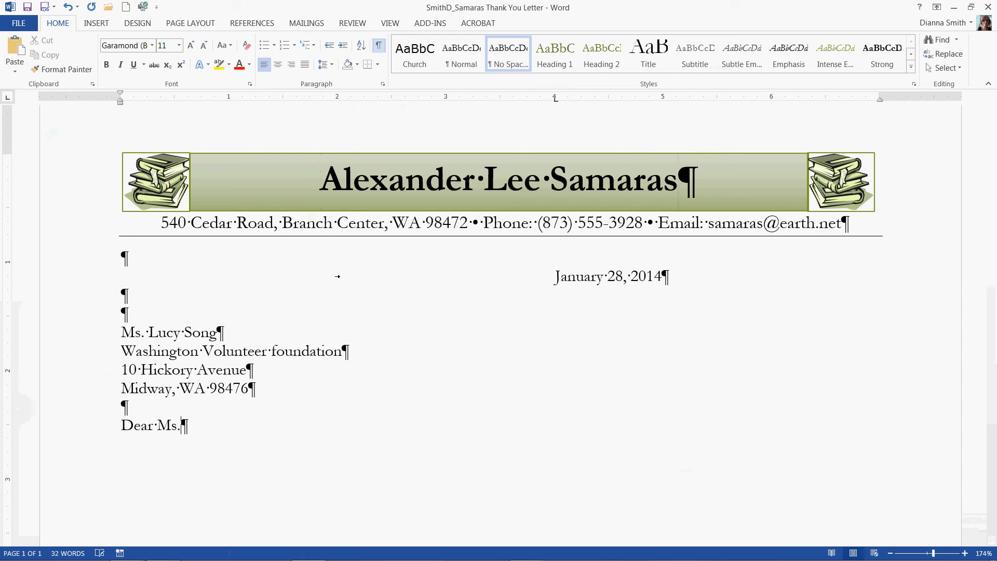
{"action": "type", "text": " Song:"}
{"action": "left_click", "coordinate": [29, 7]}
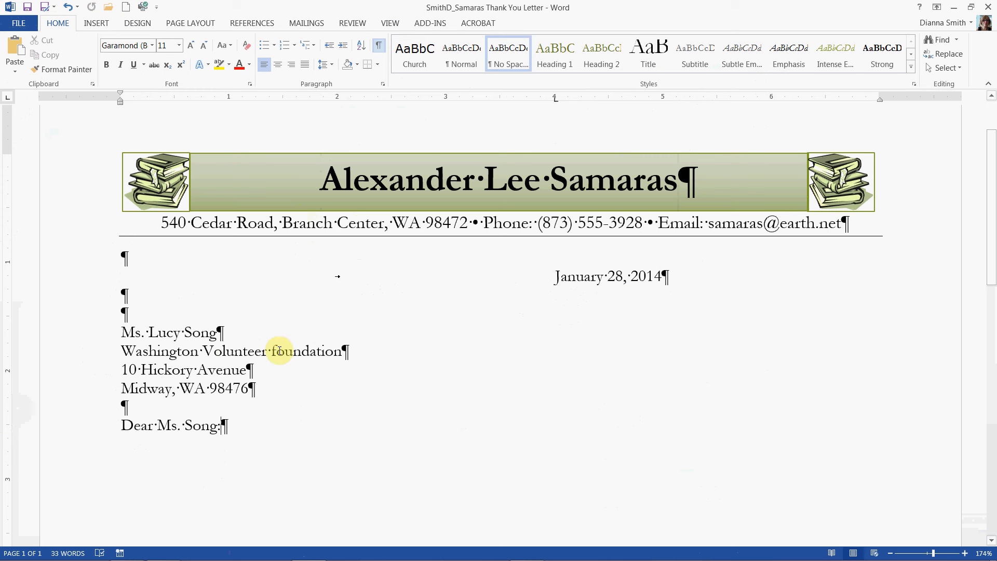
Step: Capitalize the word "Foundation" in the organization line of the inside address
{"action": "key", "text": "BackSpace"}
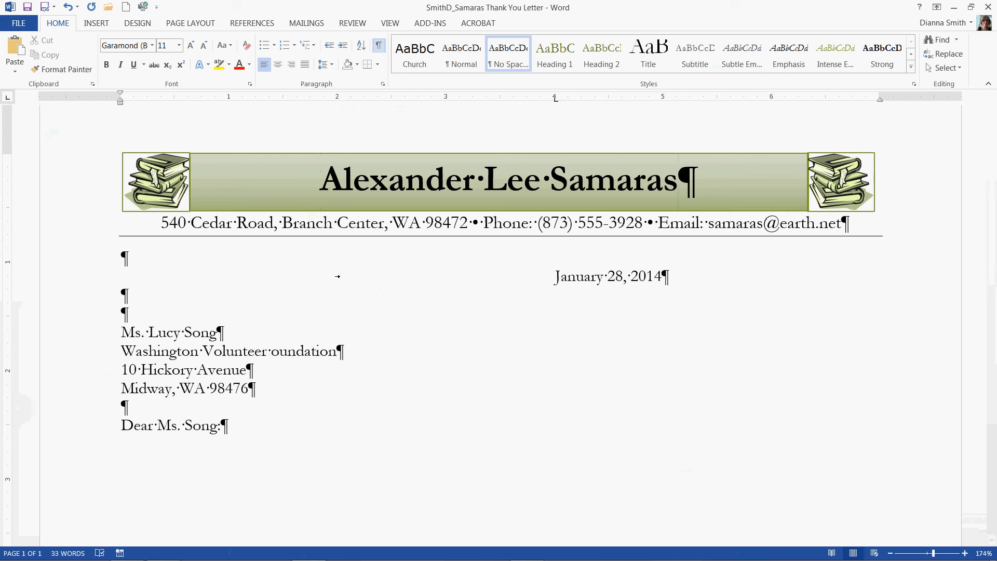
{"action": "type", "text": "F"}
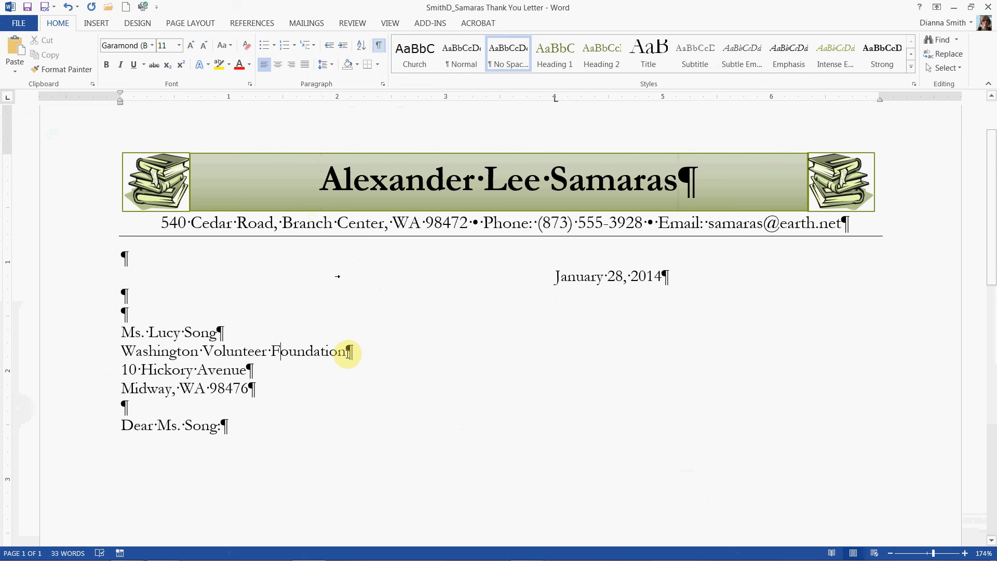
Step: Try selecting the organization name in the inside address, with and without its paragraph mark
{"action": "left_click_drag", "start_coordinate": [346, 352], "coordinate": [196, 354]}
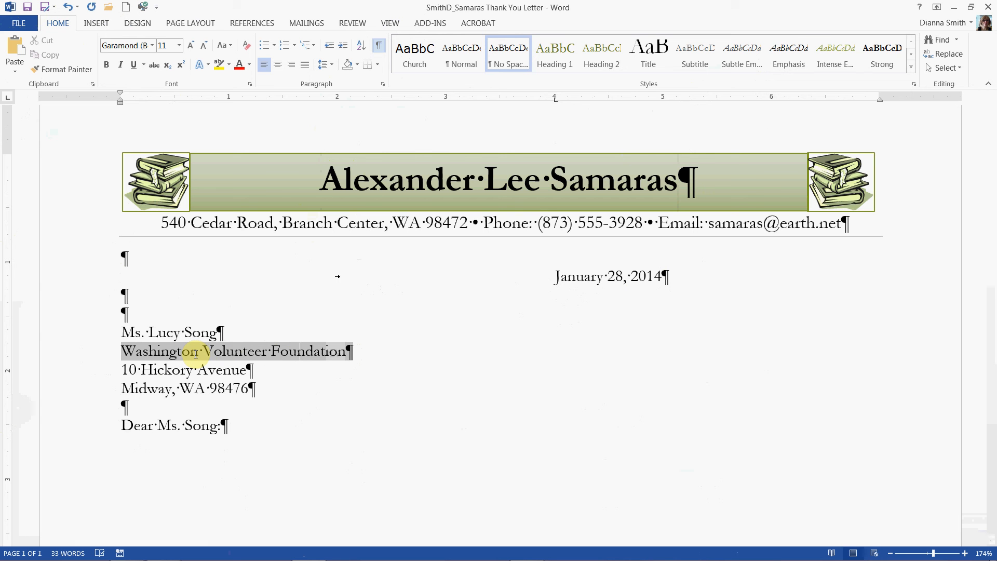
{"action": "left_click_drag", "start_coordinate": [196, 353], "coordinate": [342, 355]}
{"action": "left_click", "coordinate": [128, 353]}
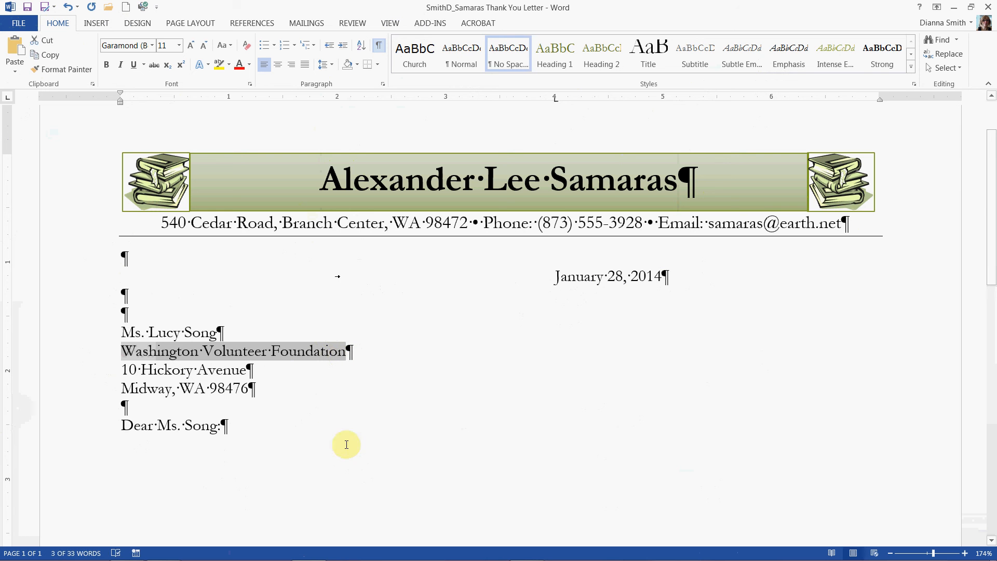
Step: Save "Washington Volunteer Foundation" from the inside address, without its paragraph mark, as a Quick Parts building block named wvf
{"action": "left_click", "coordinate": [127, 352]}
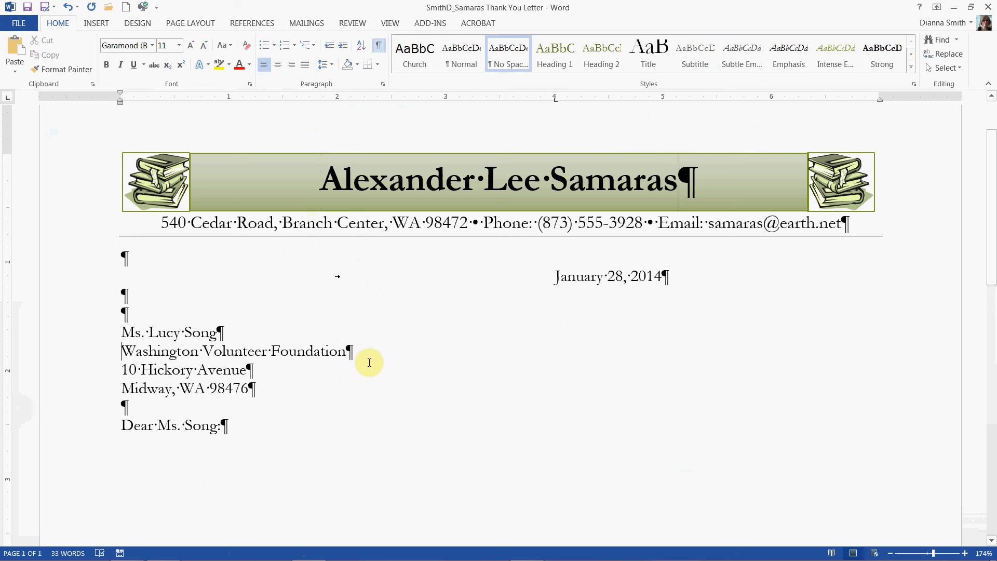
{"action": "key", "text": "shift+Right"}
{"action": "key", "text": "shift+Right"}
{"action": "key", "text": "shift+Right"}
{"action": "key", "text": "shift+Right"}
{"action": "key", "text": "shift+Right"}
{"action": "key", "text": "shift+Right"}
{"action": "key", "text": "shift+Right"}
{"action": "key", "text": "shift+Right"}
{"action": "key", "text": "shift+Right"}
{"action": "key", "text": "shift+Right"}
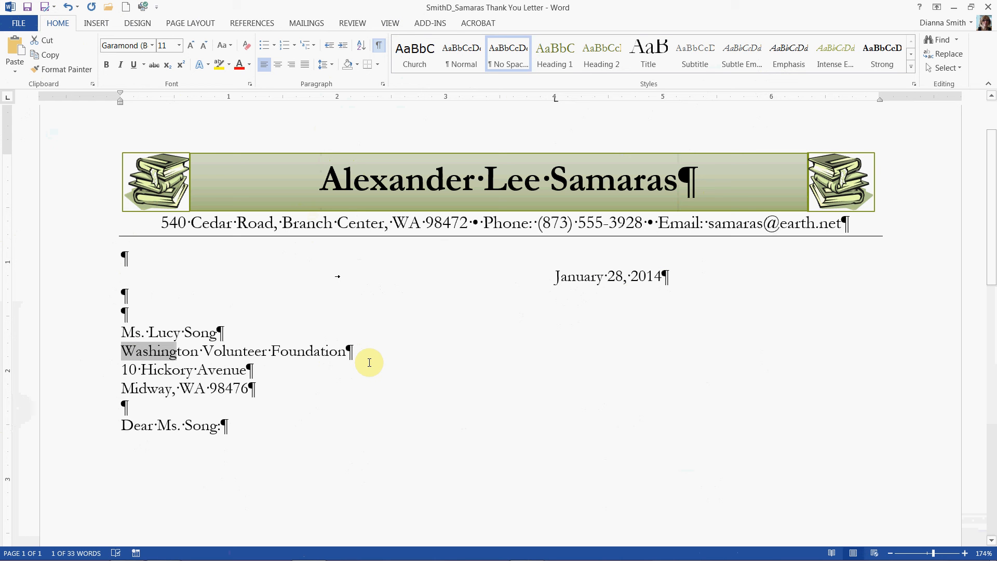
{"action": "key", "text": "shift+Right"}
{"action": "key", "text": "shift+Right"}
{"action": "key", "text": "shift+Right"}
{"action": "key", "text": "shift+Right"}
{"action": "key", "text": "shift+Right"}
{"action": "key", "text": "shift+Right"}
{"action": "key", "text": "shift+Right"}
{"action": "key", "text": "shift+Right"}
{"action": "key", "text": "shift+Right"}
{"action": "key", "text": "shift+Right"}
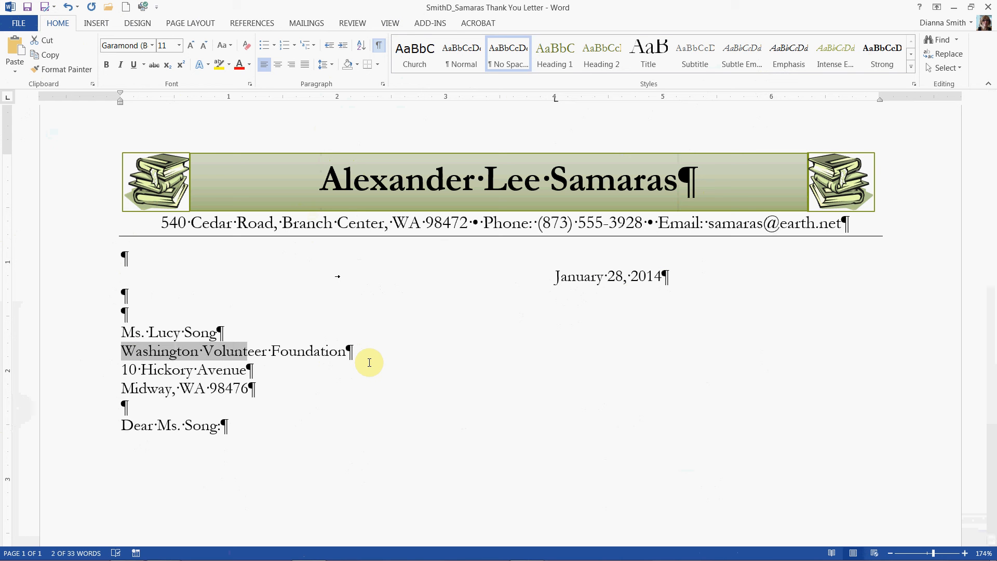
{"action": "key", "text": "shift+Right"}
{"action": "key", "text": "shift+Right"}
{"action": "key", "text": "shift+Right"}
{"action": "key", "text": "shift+Right"}
{"action": "key", "text": "shift+Right"}
{"action": "key", "text": "shift+Right"}
{"action": "key", "text": "shift+Right"}
{"action": "key", "text": "shift+Right"}
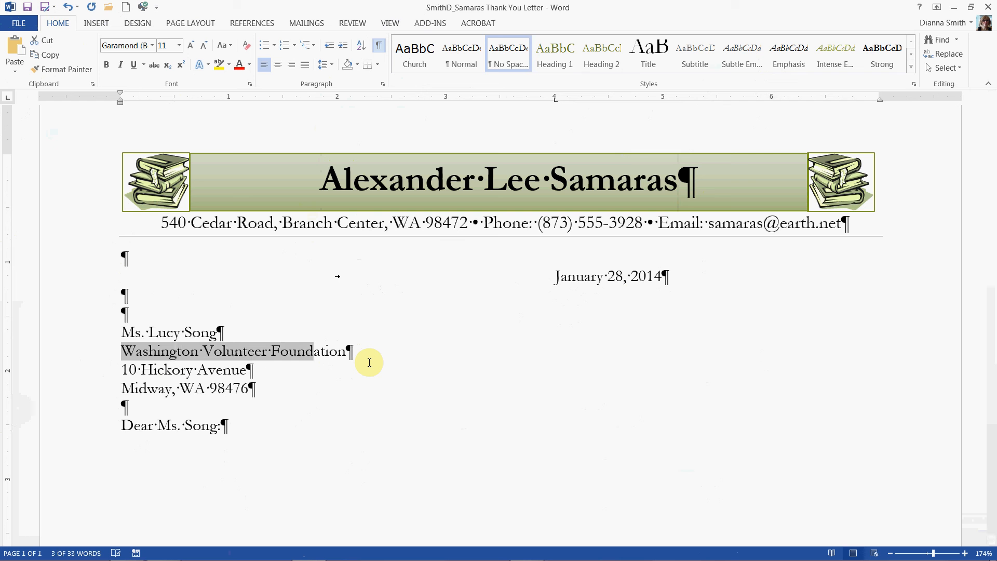
{"action": "key", "text": "shift+Right"}
{"action": "key", "text": "shift+Right"}
{"action": "key", "text": "shift+Right"}
{"action": "key", "text": "shift+Right"}
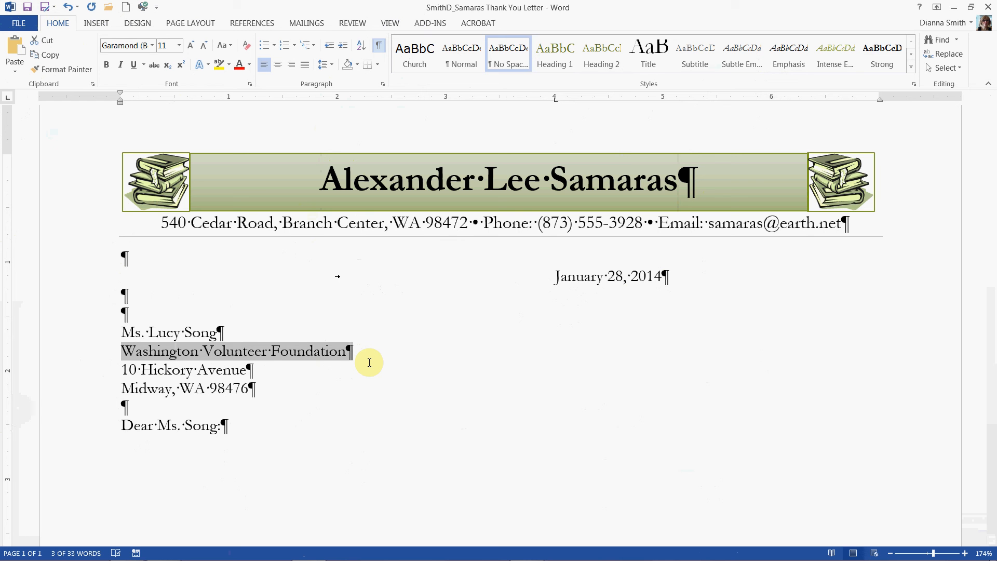
{"action": "key", "text": "shift+Left"}
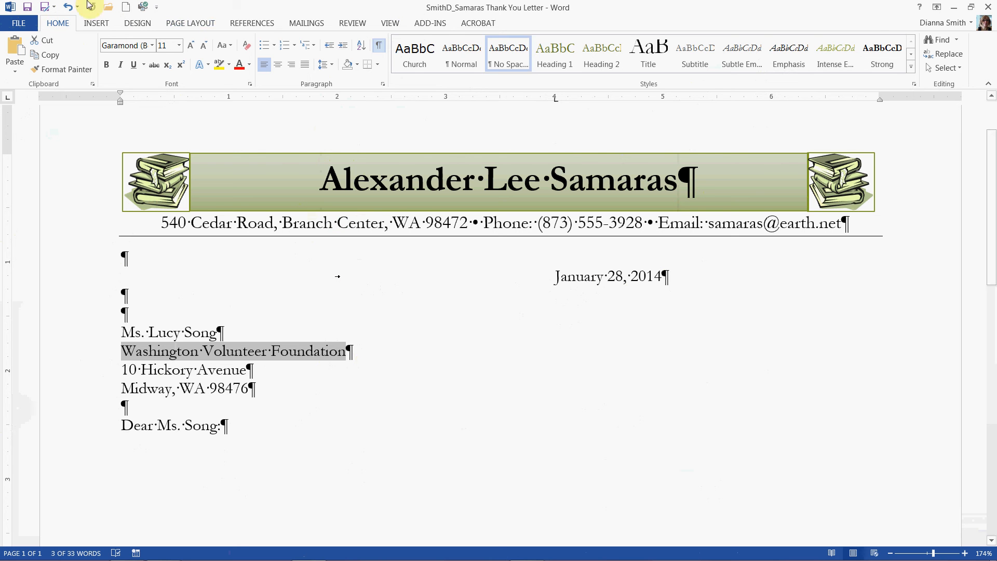
{"action": "left_click", "coordinate": [97, 27]}
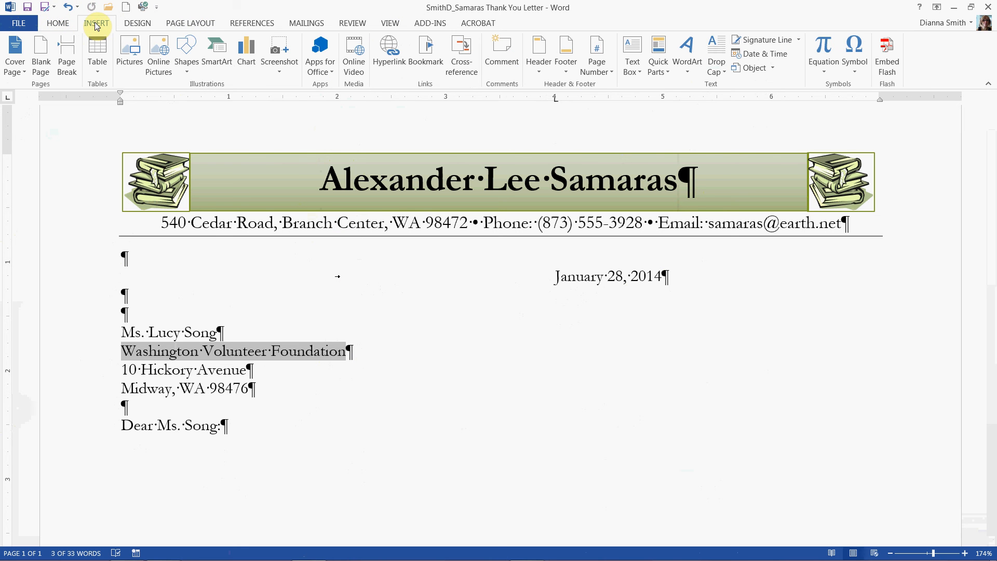
{"action": "left_click", "coordinate": [665, 66]}
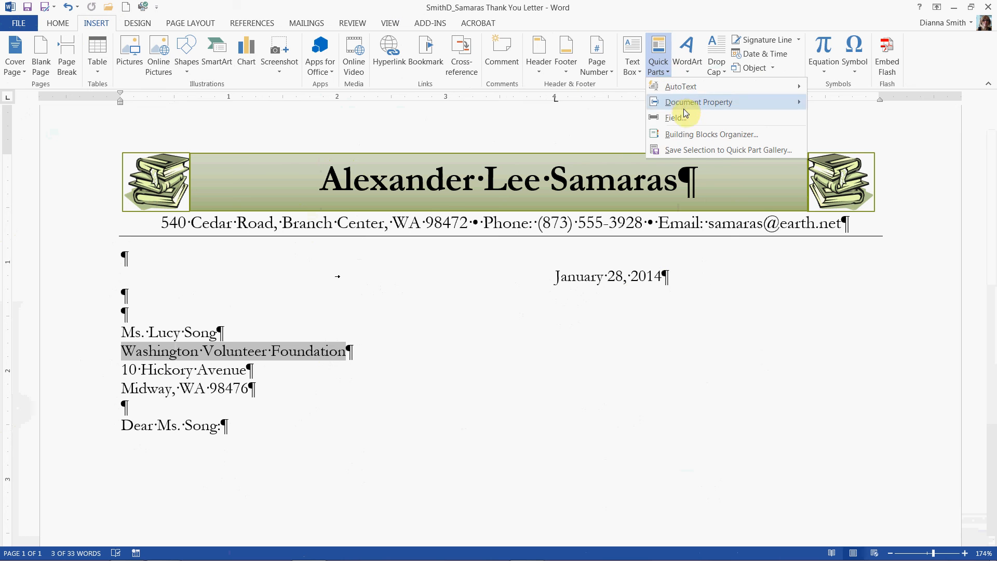
{"action": "left_click", "coordinate": [683, 149]}
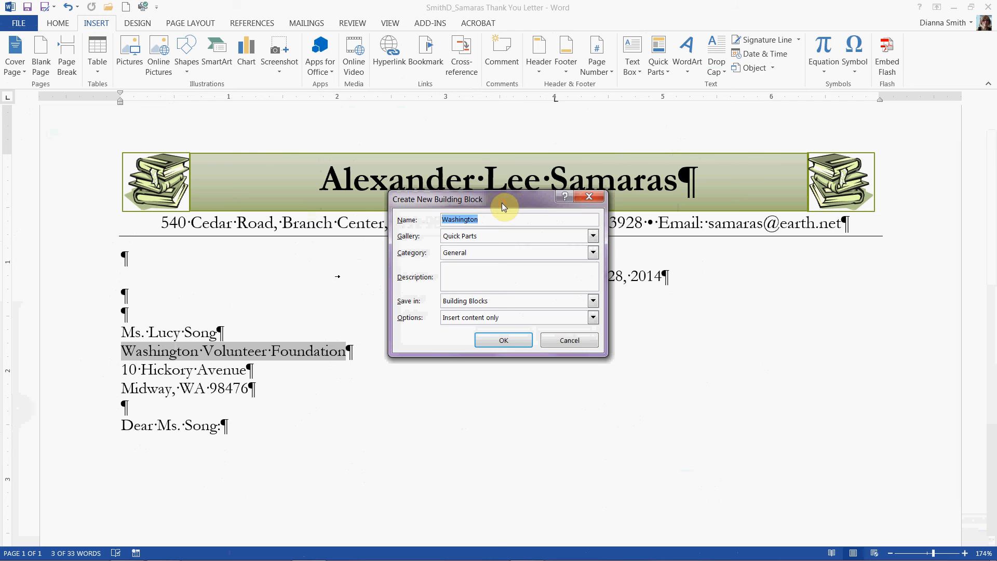
{"action": "left_click_drag", "start_coordinate": [501, 203], "coordinate": [562, 188]}
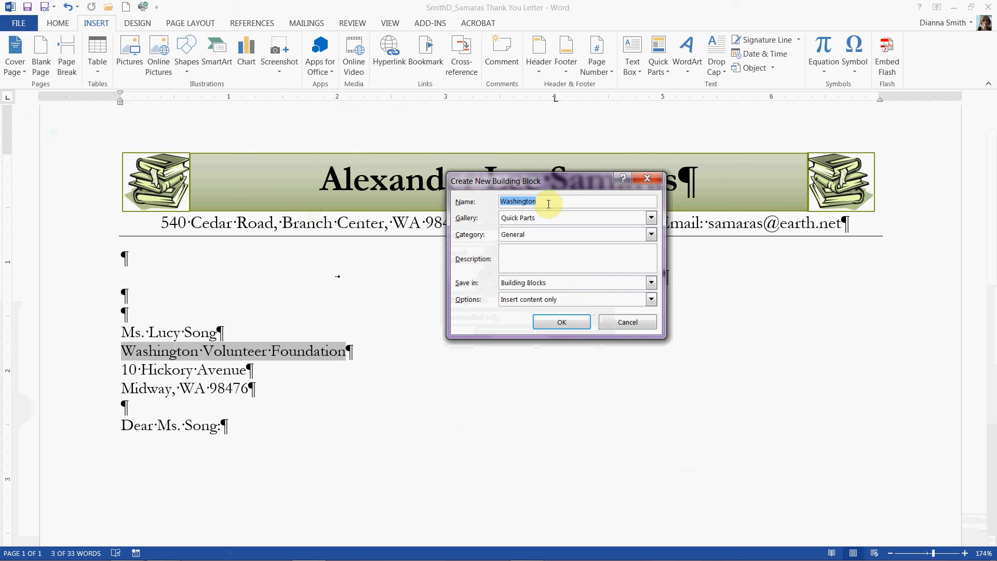
{"action": "type", "text": "W"}
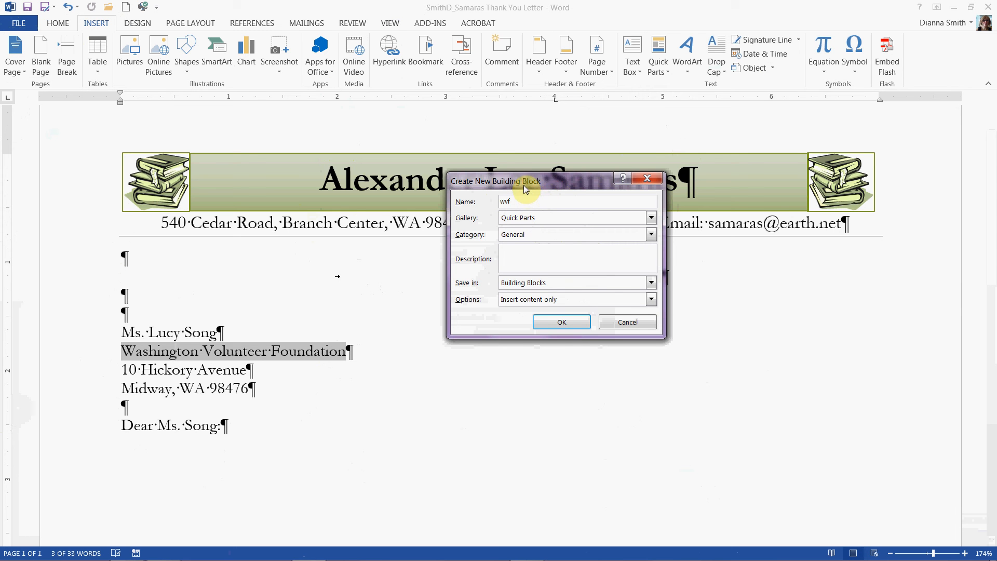
{"action": "left_click_drag", "start_coordinate": [525, 187], "coordinate": [509, 138]}
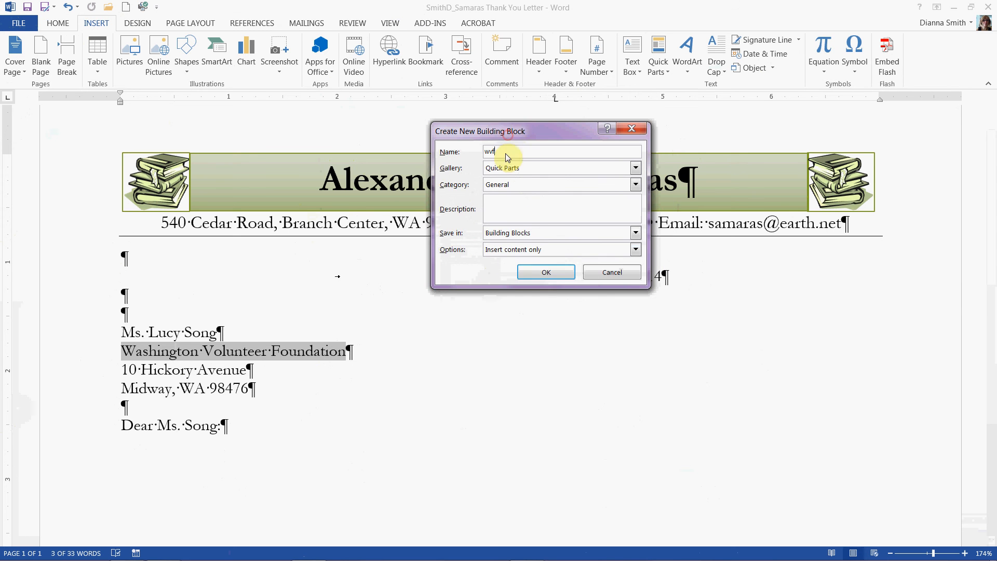
{"action": "left_click", "coordinate": [545, 276]}
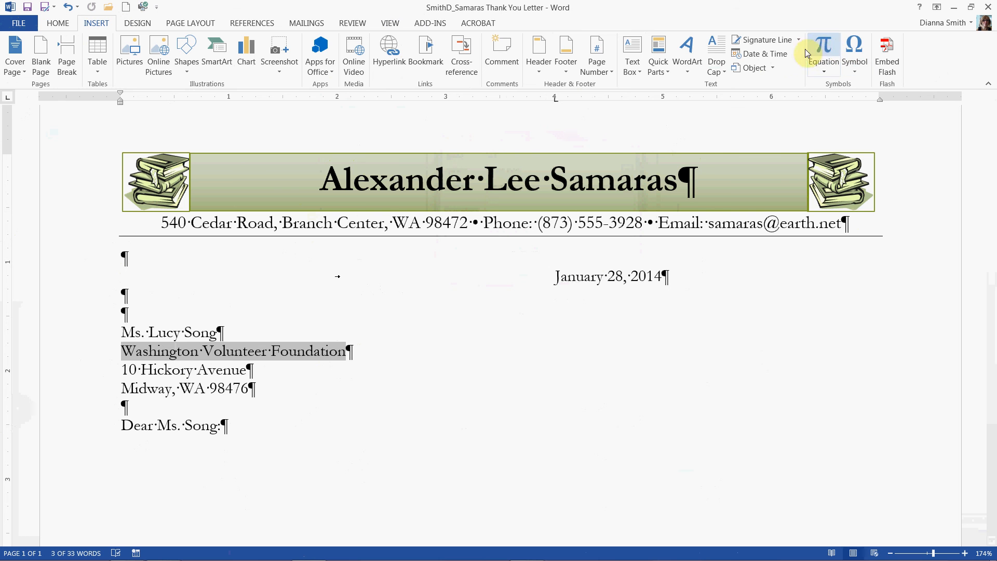
Step: Add the description "Potential Volunteer Opportunity" to the wvf building block and redefine the entry
{"action": "left_click", "coordinate": [658, 55]}
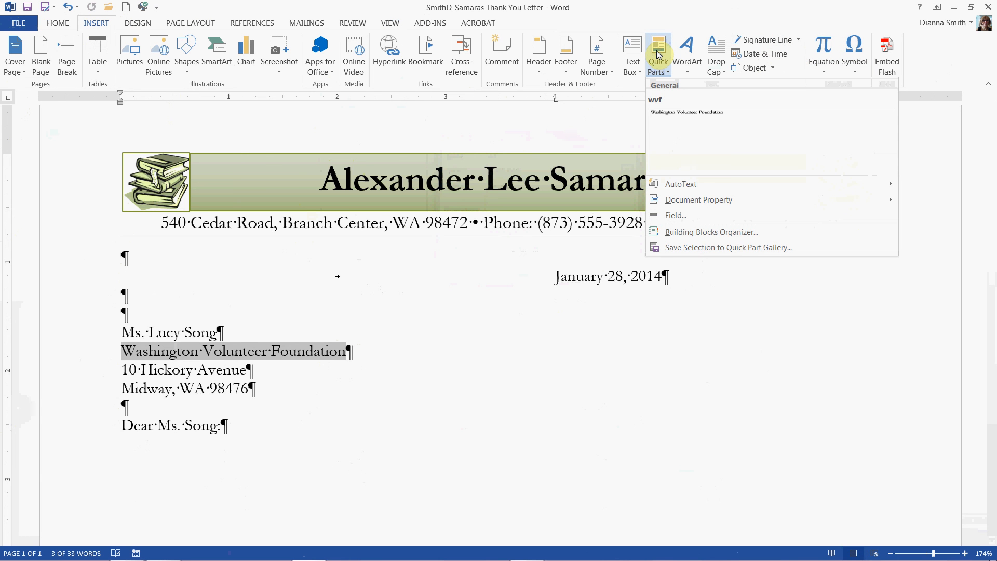
{"action": "right_click", "coordinate": [668, 123]}
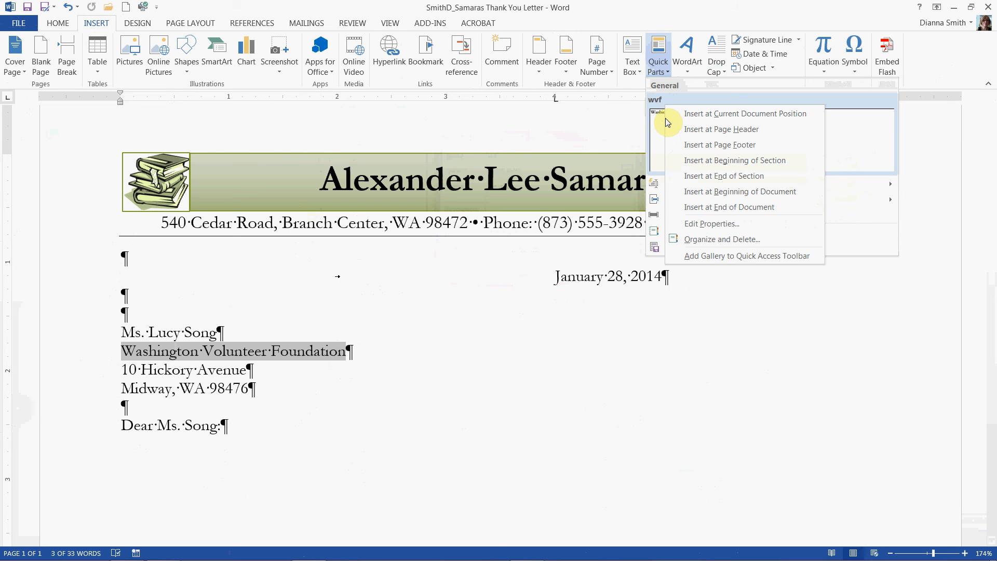
{"action": "left_click", "coordinate": [721, 224]}
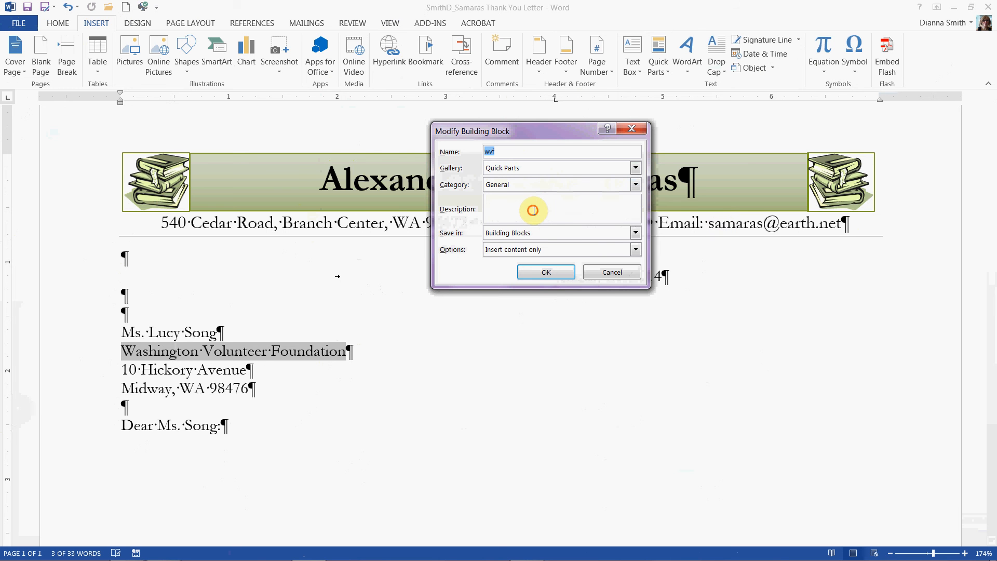
{"action": "left_click", "coordinate": [533, 210]}
{"action": "type", "text": "Potential"}
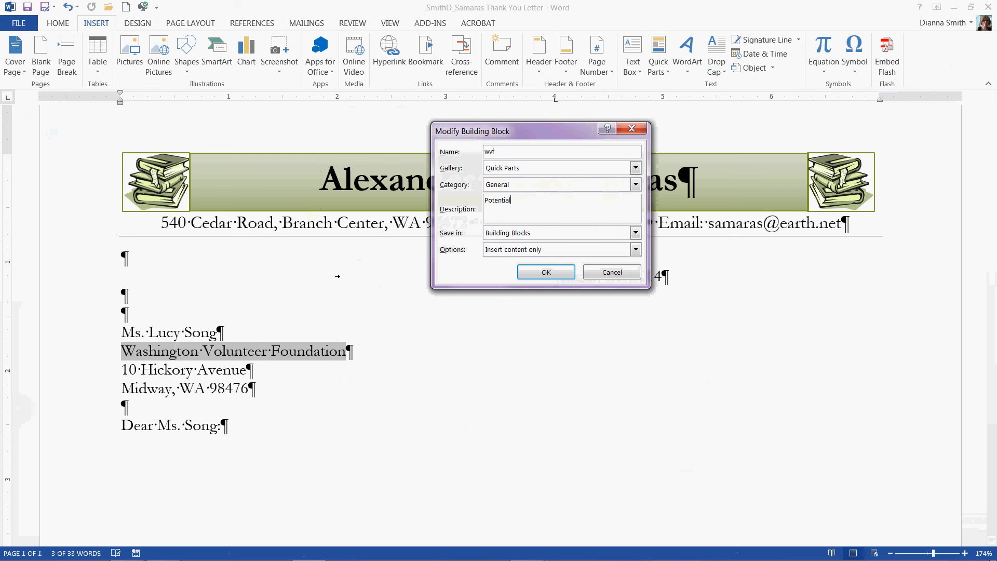
{"action": "type", "text": " Volunteer Opportutnity"}
{"action": "left_click", "coordinate": [574, 200]}
{"action": "key", "text": "BackSpace"}
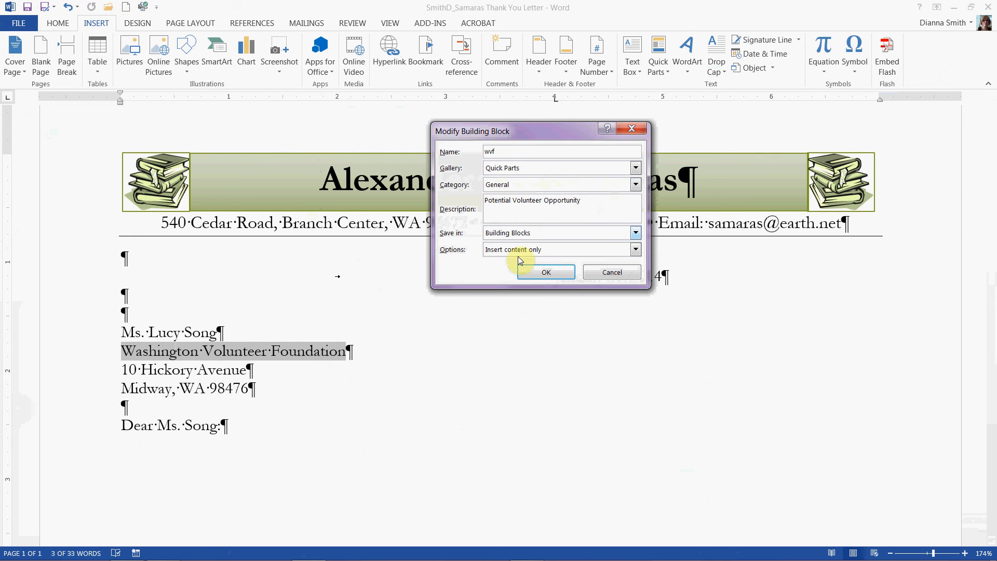
{"action": "left_click", "coordinate": [547, 274]}
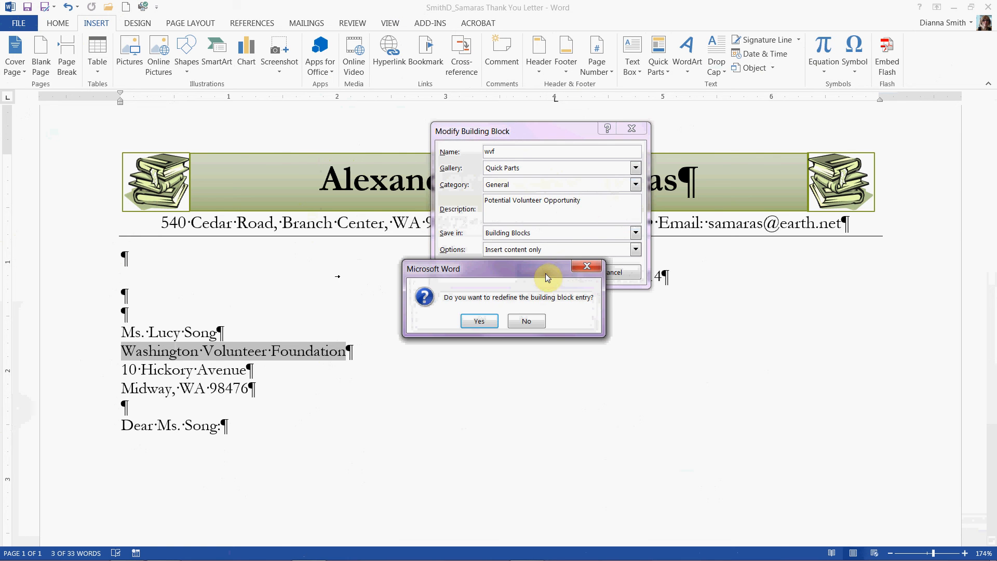
{"action": "left_click", "coordinate": [485, 326]}
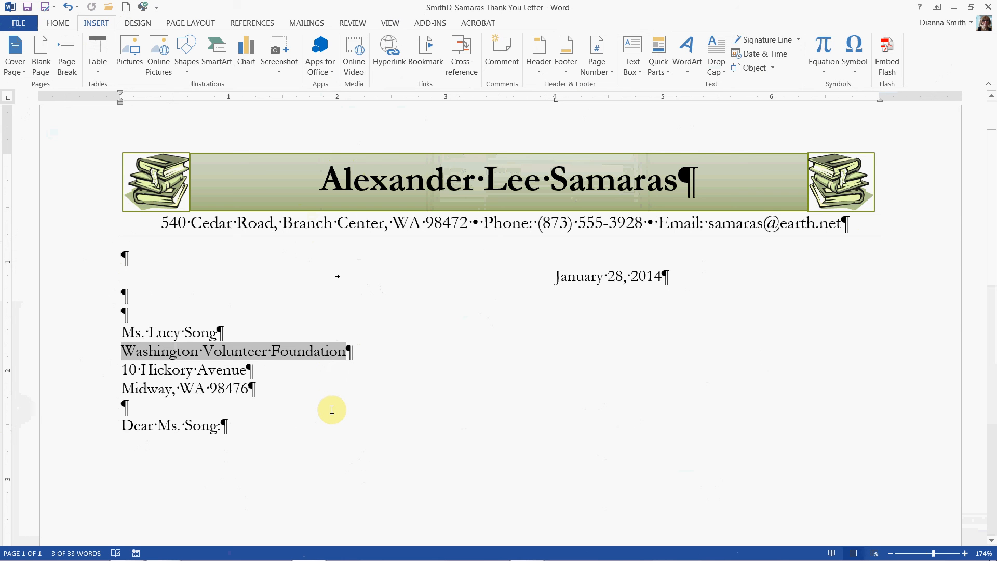
Step: Start the body one blank line below the salutation with "Thank you for meeting with me this morning to discuss the mentoring position available at"
{"action": "left_click", "coordinate": [239, 425]}
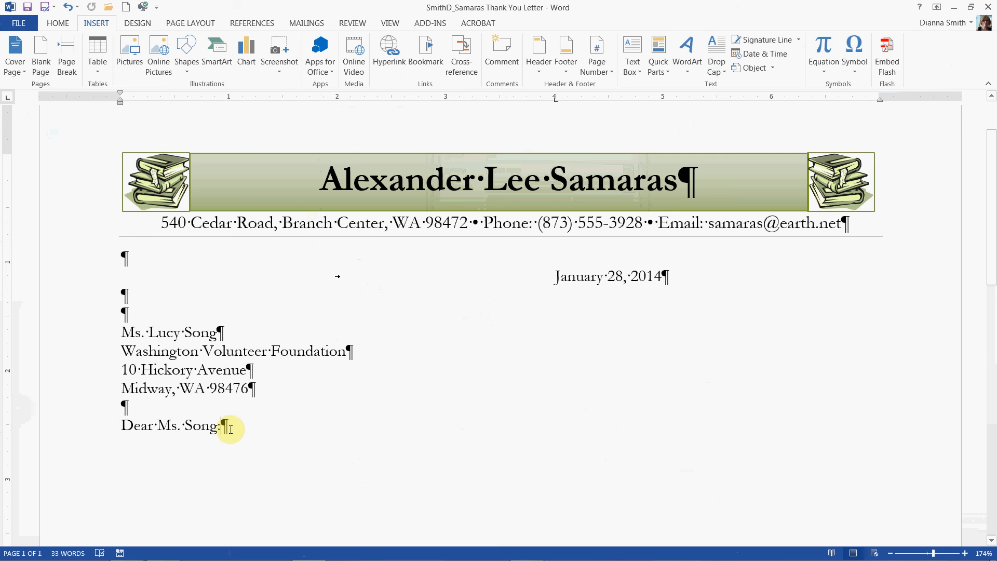
{"action": "key", "text": "Return"}
{"action": "key", "text": "Return"}
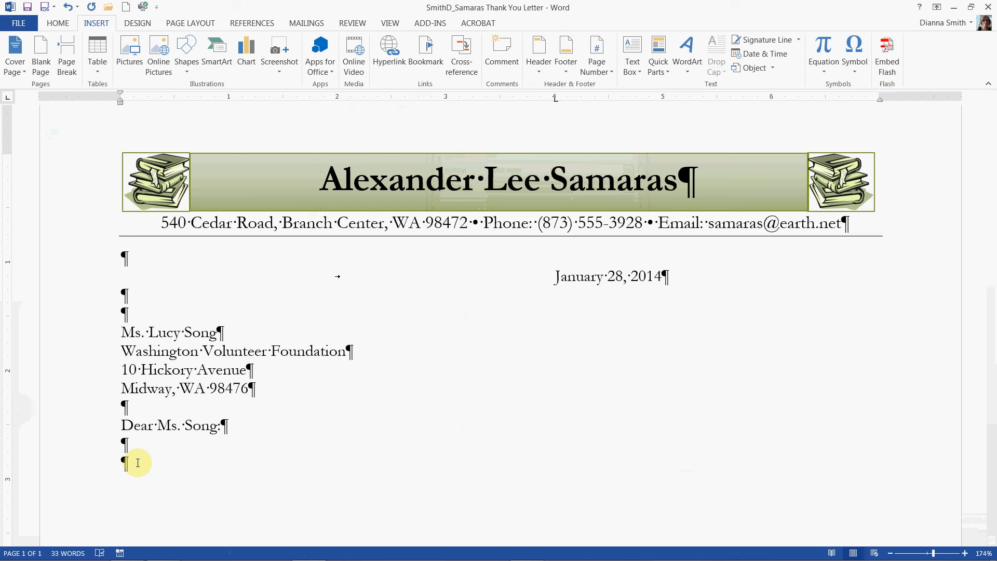
{"action": "type", "text": "T"}
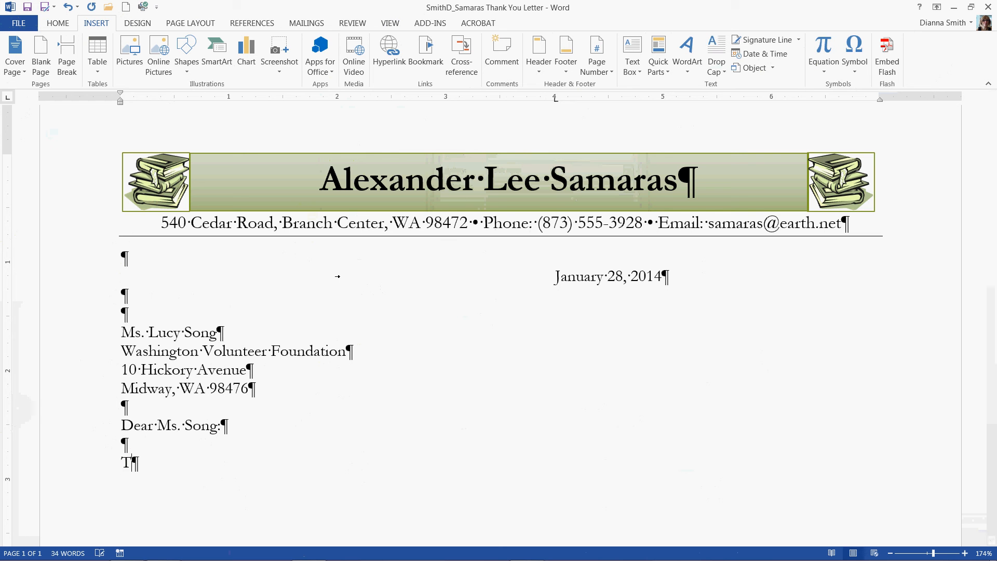
{"action": "type", "text": "h"}
{"action": "key", "text": "BackSpace"}
{"action": "type", "text": "hank you for meeting with "}
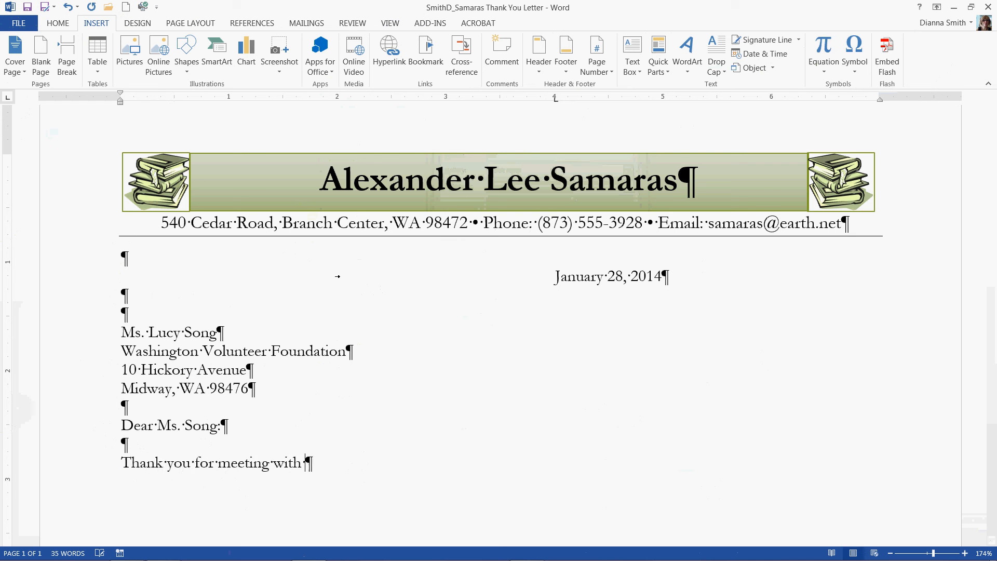
{"action": "type", "text": "me this morn"}
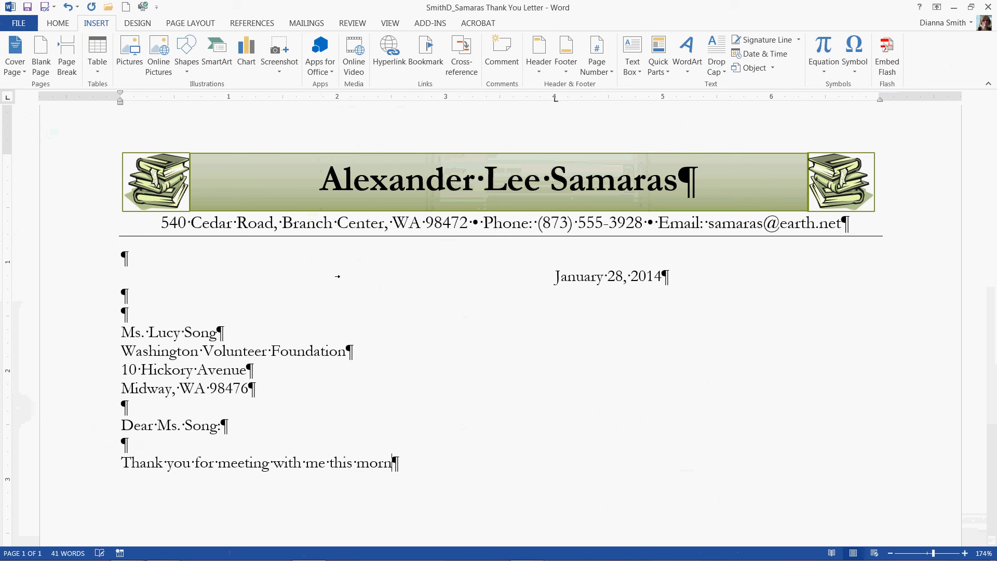
{"action": "type", "text": "ing to discuss th"}
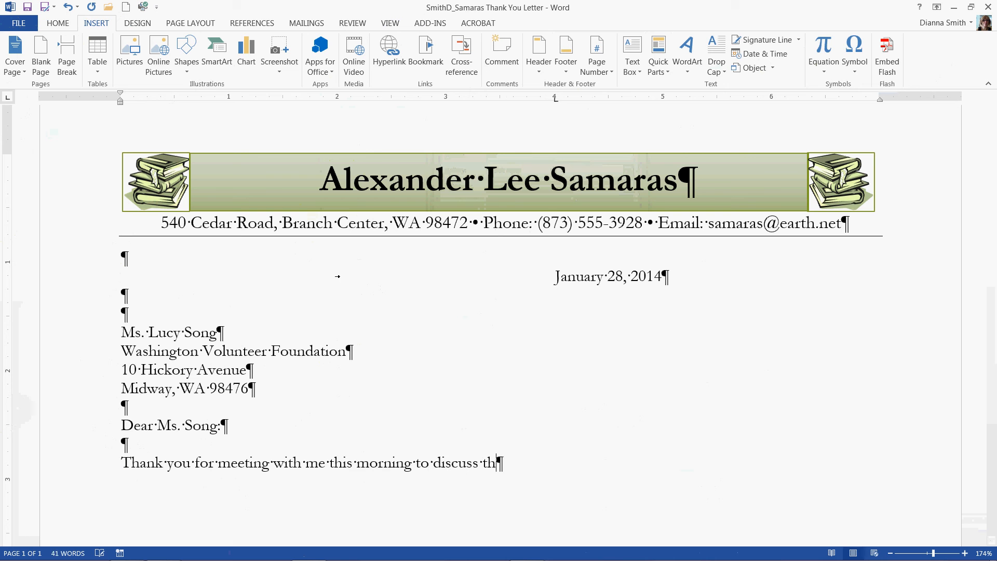
{"action": "type", "text": "e mentoring position av"}
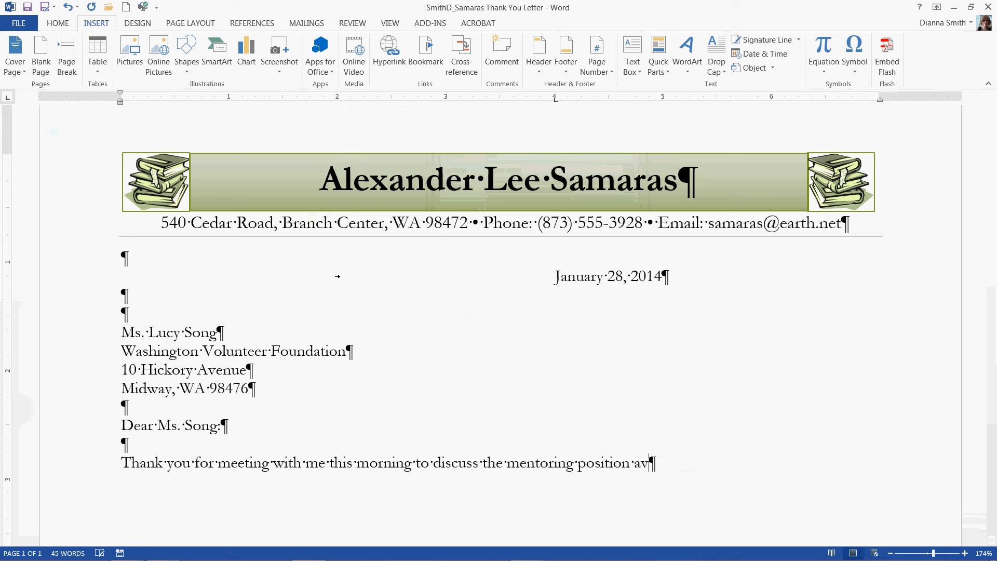
{"action": "type", "text": "ai"}
{"action": "type", "text": "lable"}
{"action": "type", "text": " at"}
Step: Complete the first body sentence by expanding the wvf building block after "available at" and adding a period
{"action": "type", "text": "ww"}
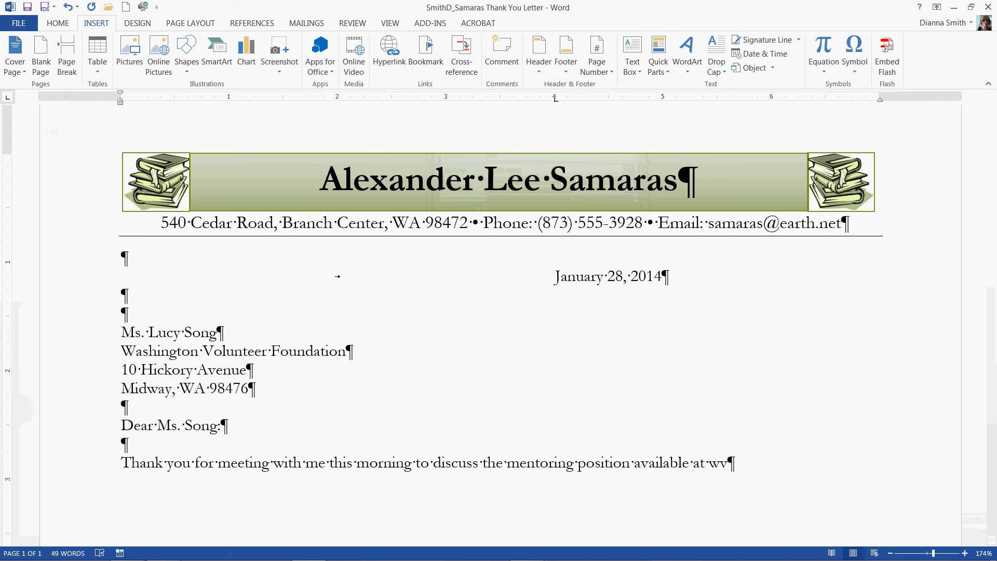
{"action": "type", "text": "f"}
{"action": "key", "text": "F3"}
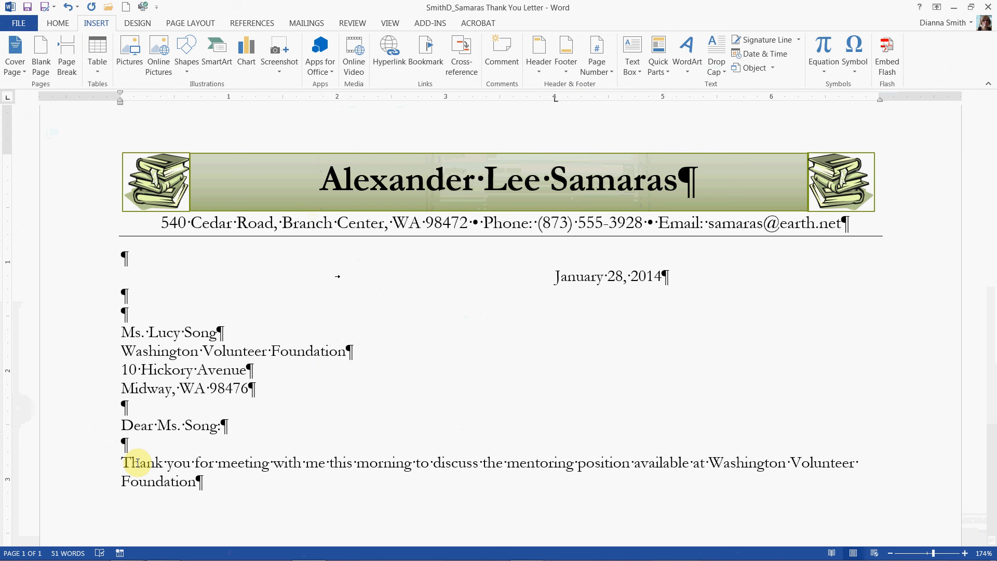
{"action": "type", "text": "."}
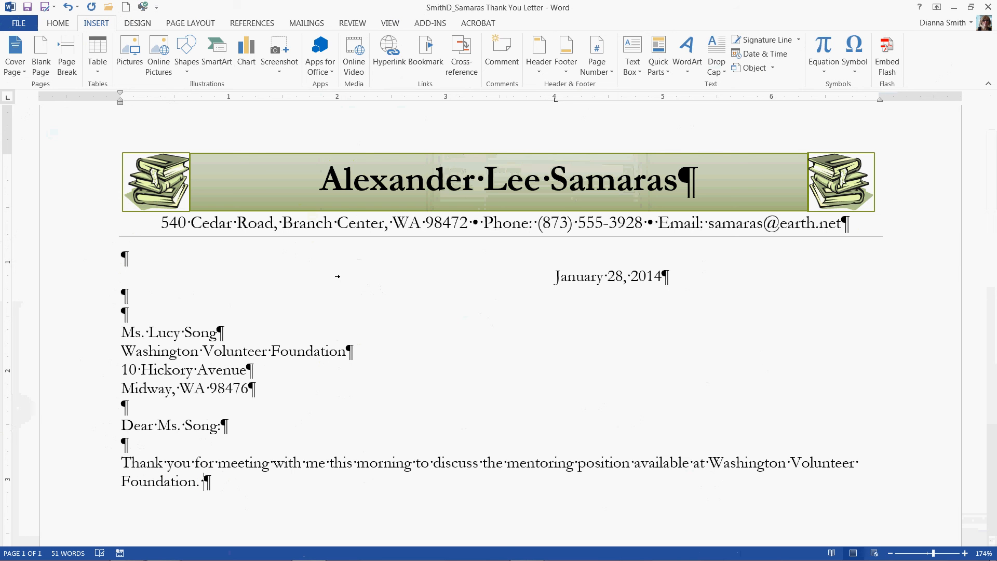
Step: Continue the paragraph with "I truly enjoyed our conversation and am excited about the possibility of volunteering with your Branch", correcting "fo" to "of"
{"action": "type", "text": "I truly enjoyed our"}
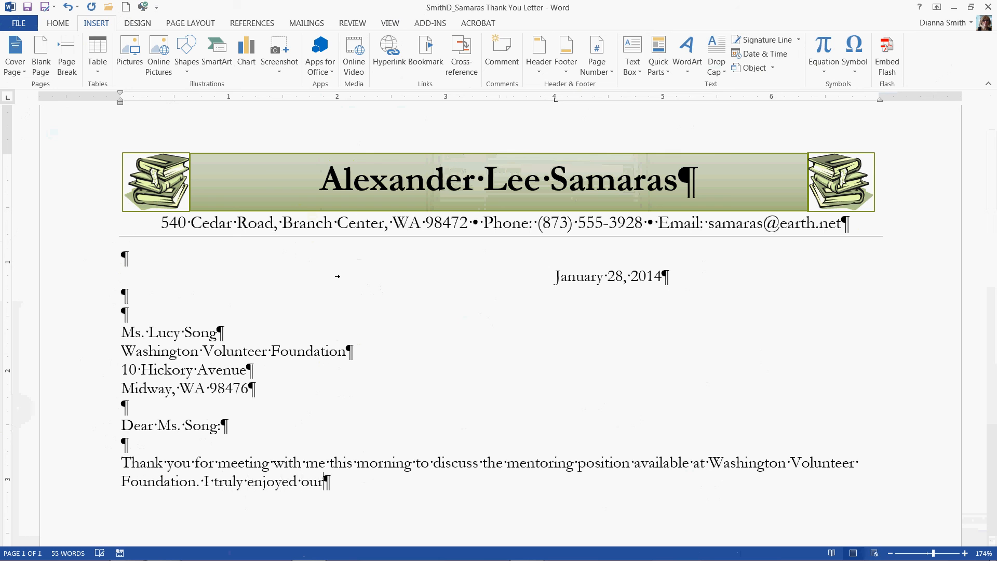
{"action": "type", "text": " conversation and am ex"}
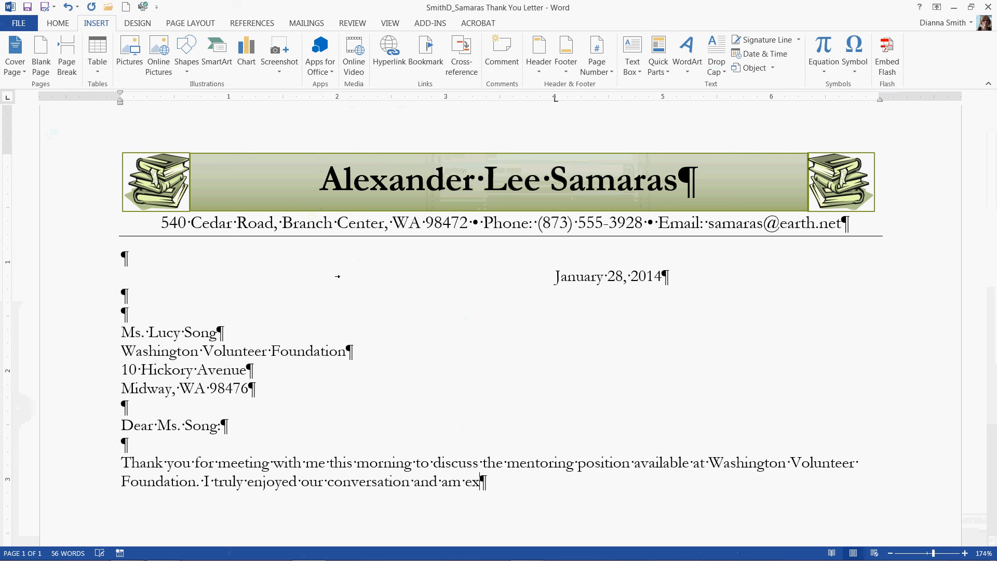
{"action": "type", "text": "cited about th"}
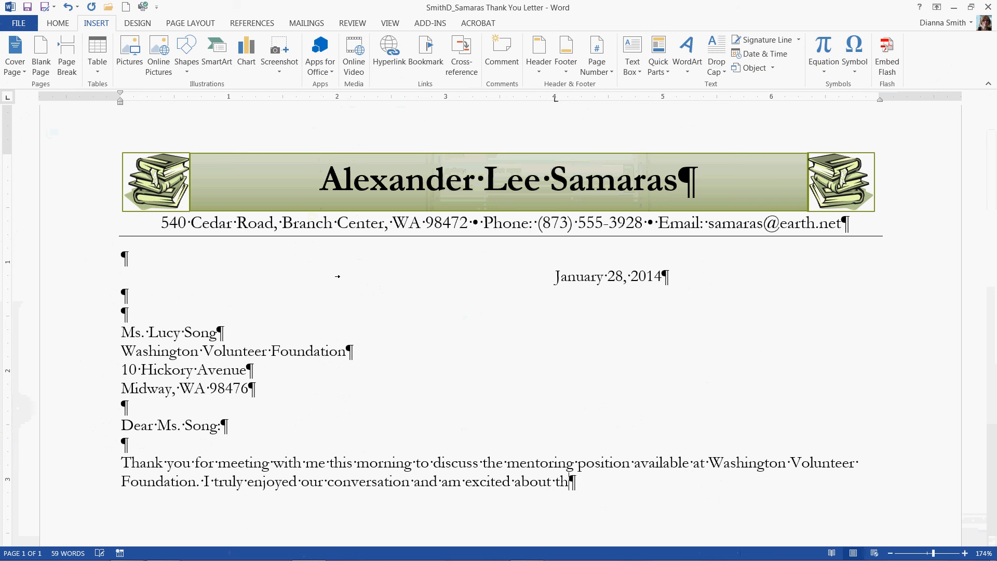
{"action": "type", "text": "e possibility fo t"}
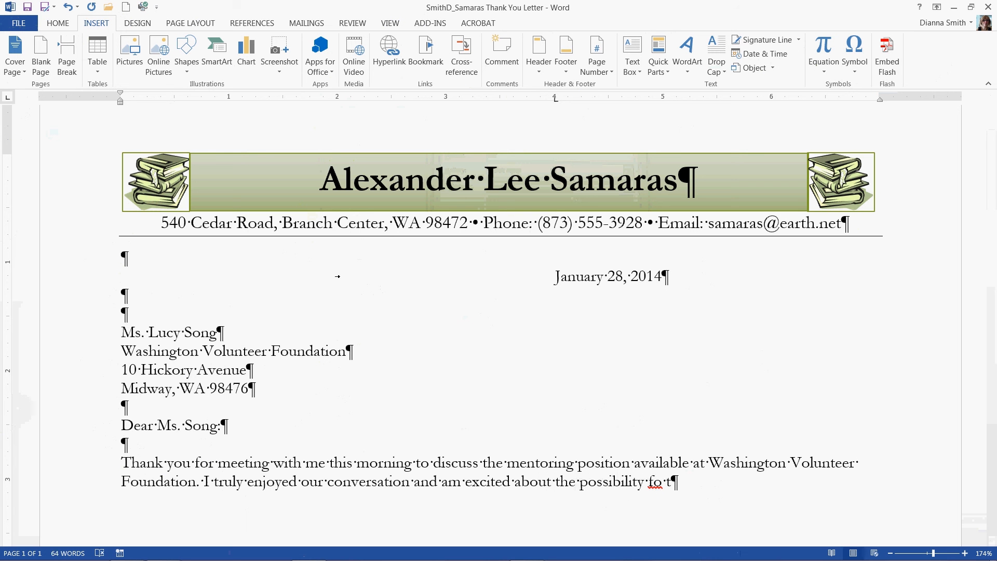
{"action": "key", "text": "BackSpace"}
{"action": "type", "text": "volunteering with your "}
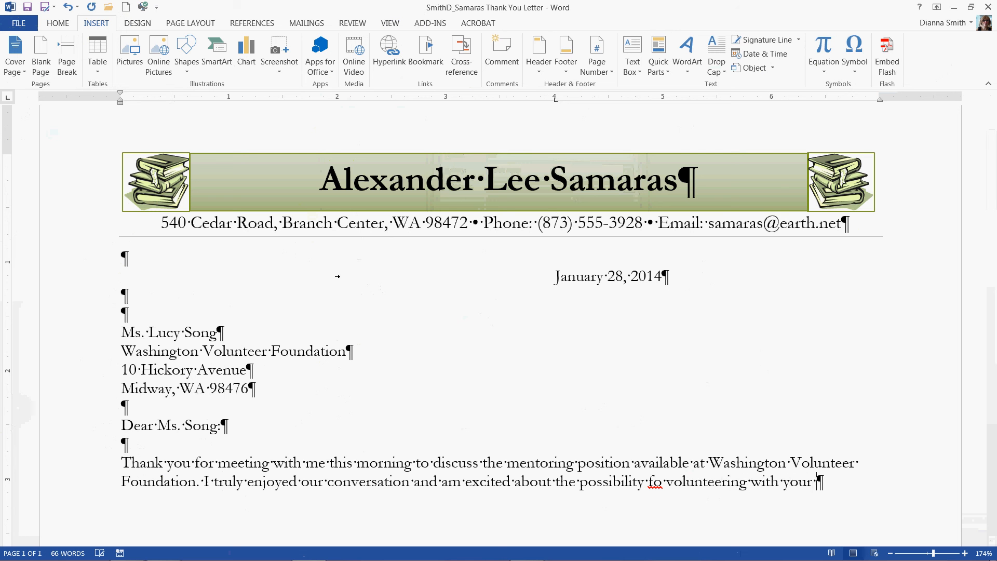
{"action": "type", "text": "Branch"}
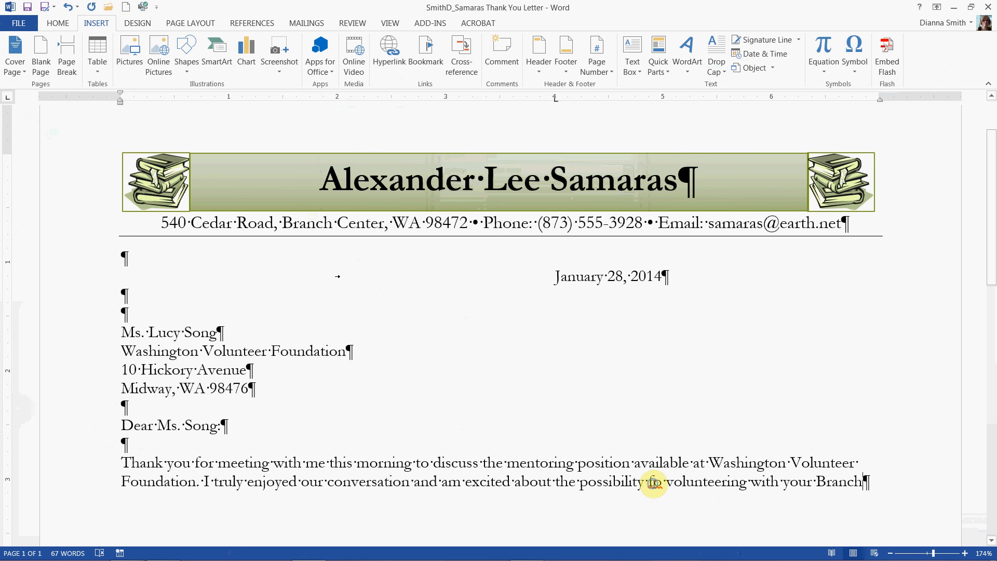
{"action": "right_click", "coordinate": [654, 484]}
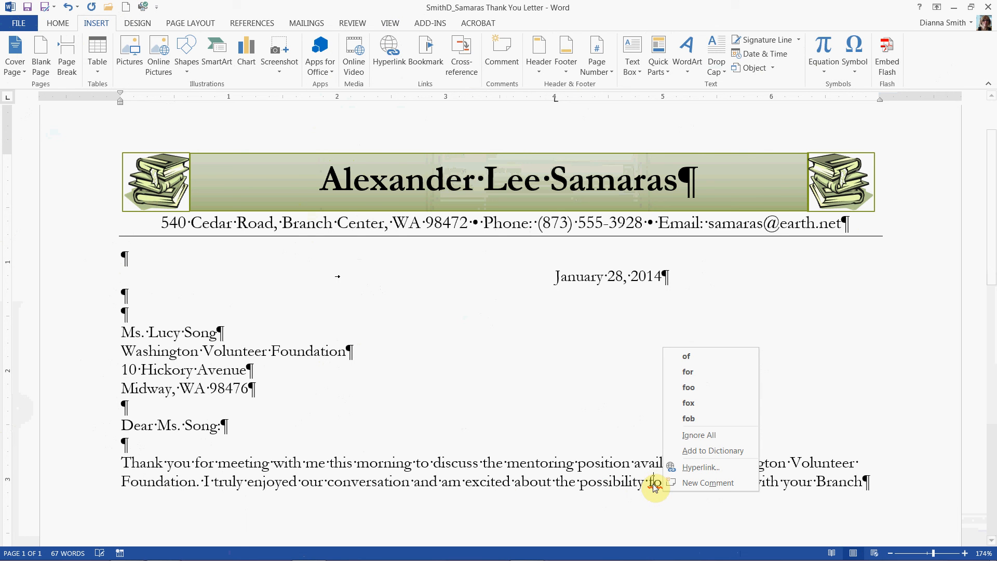
{"action": "left_click", "coordinate": [678, 356]}
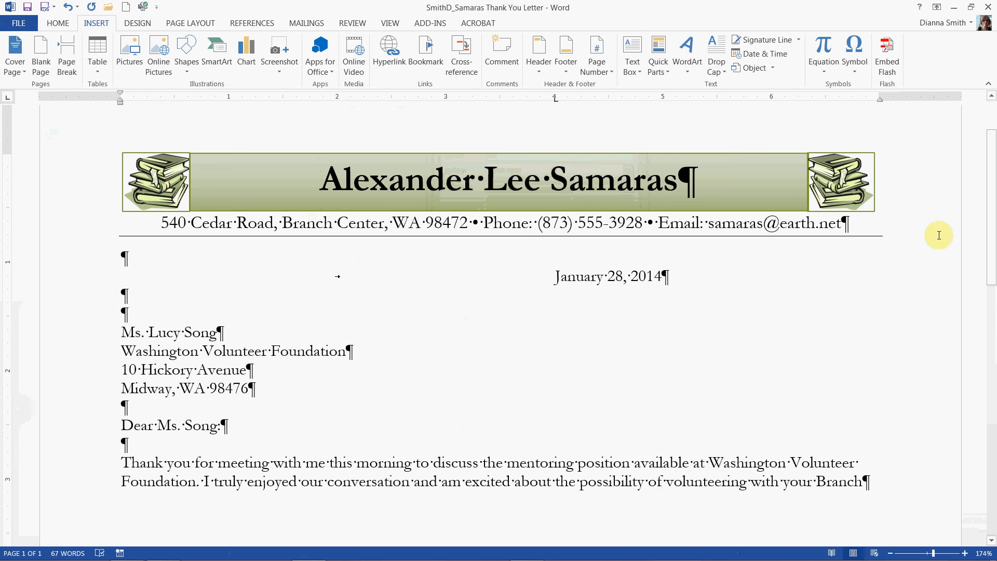
Step: Insert a nonbreaking space after "Branch" and finish the sentence with "Center team."
{"action": "left_click_drag", "start_coordinate": [992, 220], "coordinate": [993, 269]}
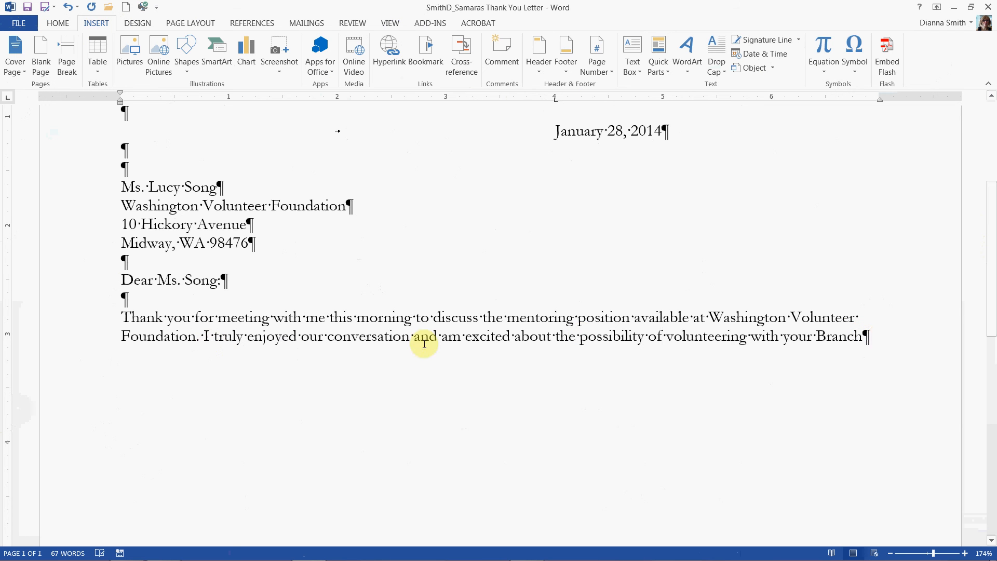
{"action": "left_click", "coordinate": [874, 338]}
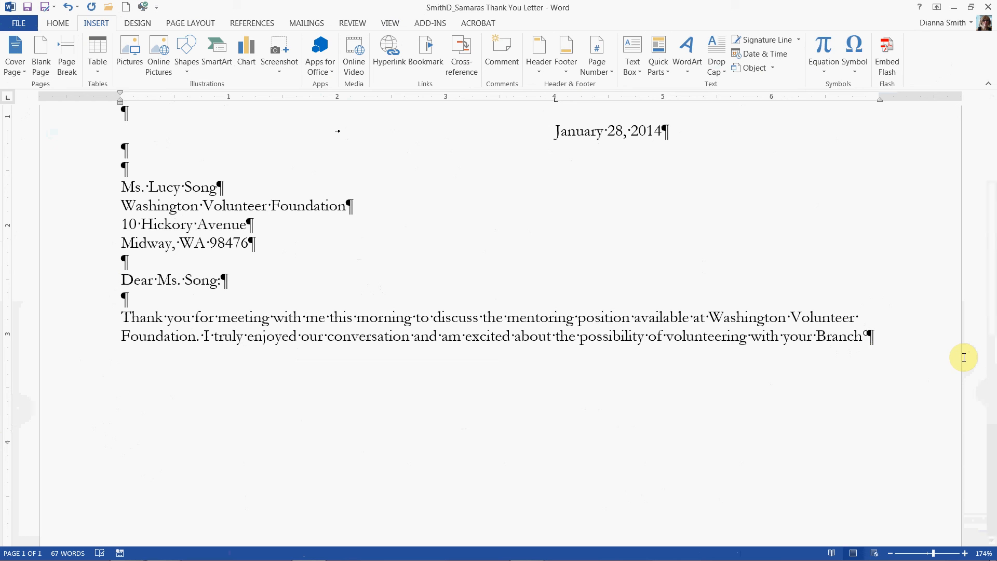
{"action": "type", "text": "Center team"}
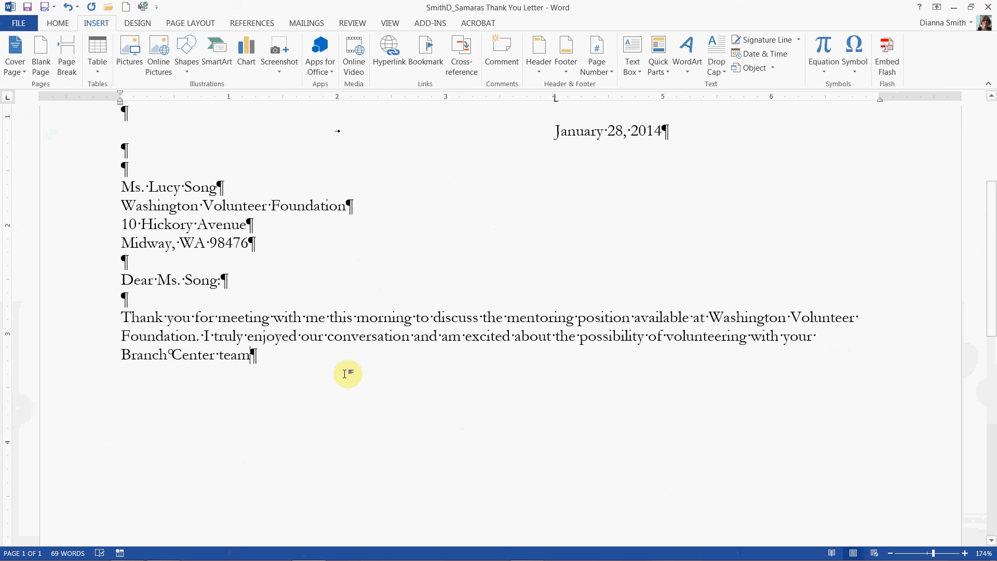
{"action": "type", "text": "."}
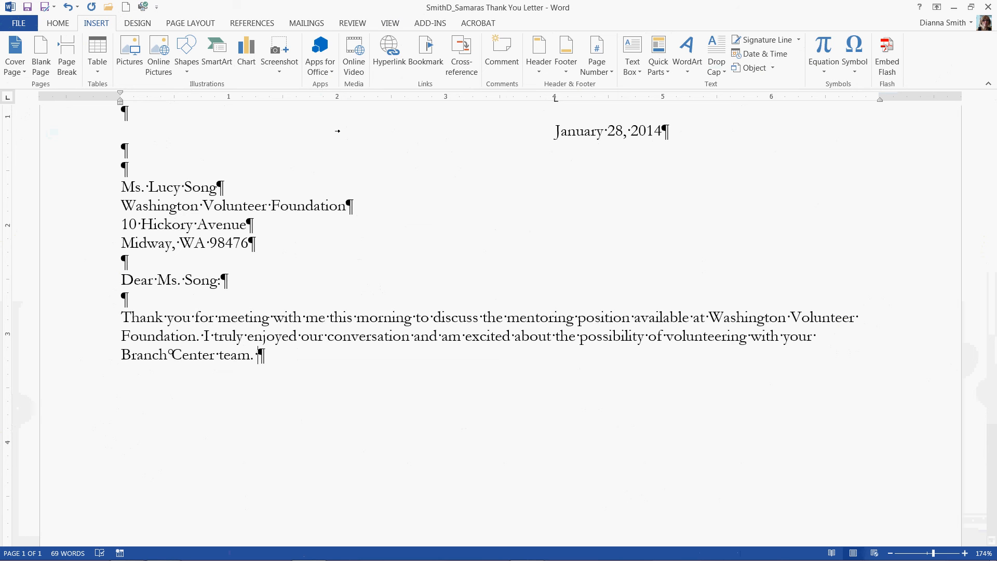
{"action": "type", "text": " The table be"}
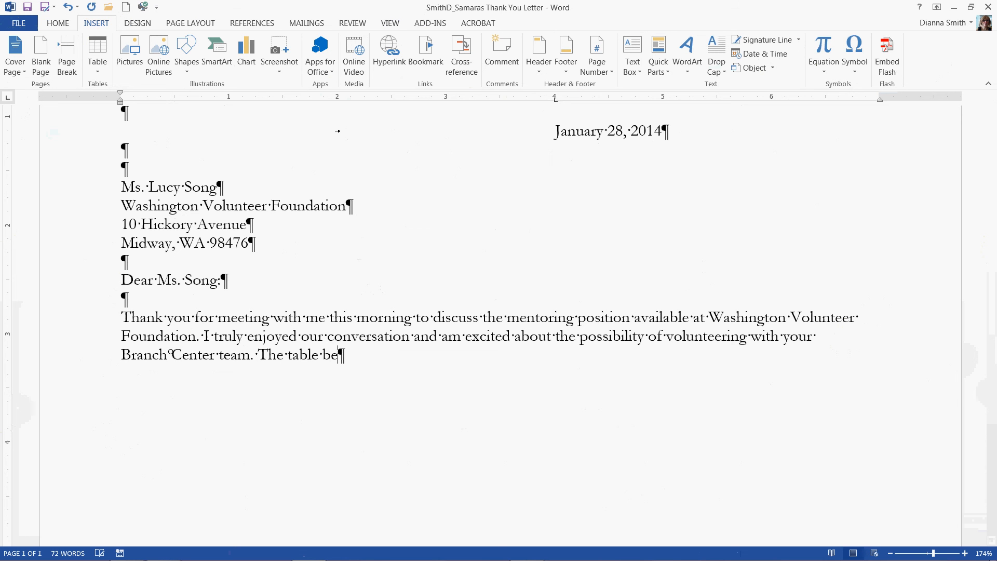
{"action": "type", "text": "low outlines "}
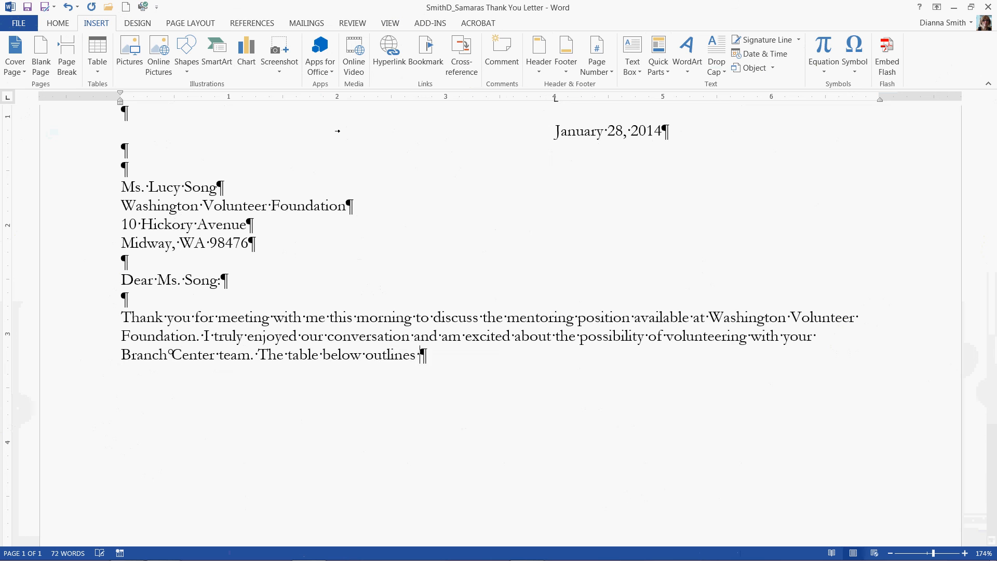
{"action": "type", "text": ";my volunteer"}
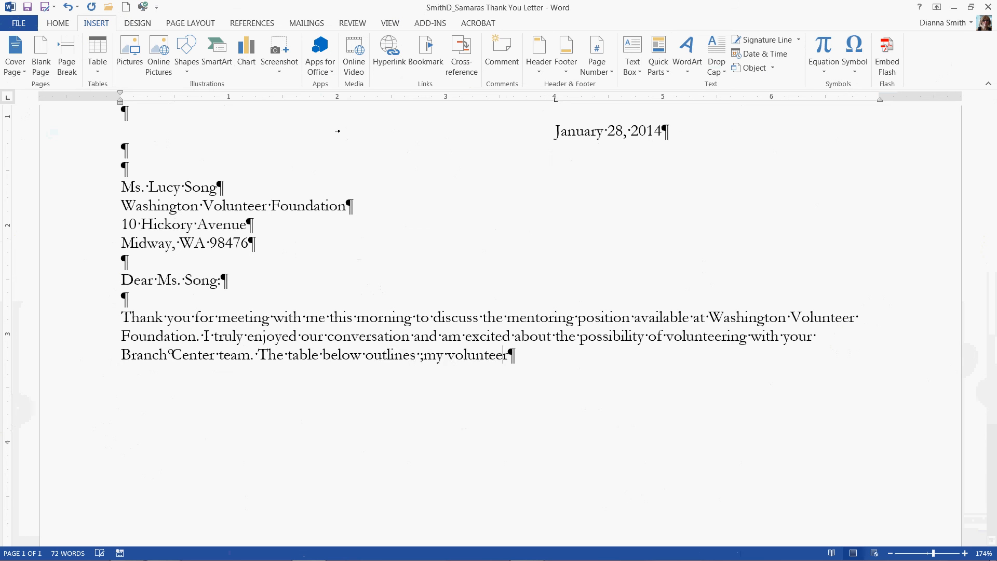
{"action": "type", "text": " ser ice back"}
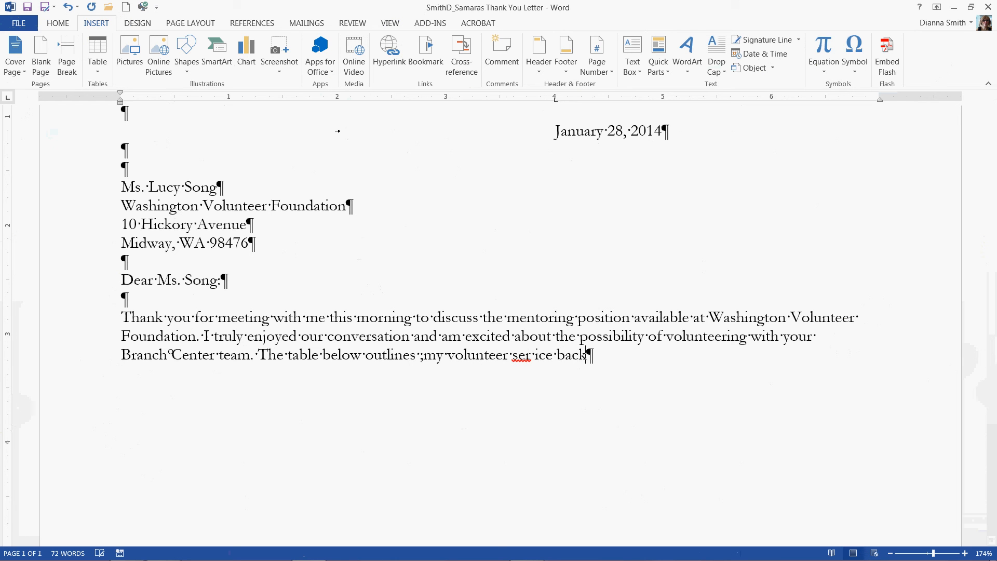
{"action": "type", "text": "ground:"}
Step: Add the sentence "The table below outlines my volunteer service background:" and start a new paragraph one blank line below it
{"action": "key", "text": "Return"}
{"action": "key", "text": "Return"}
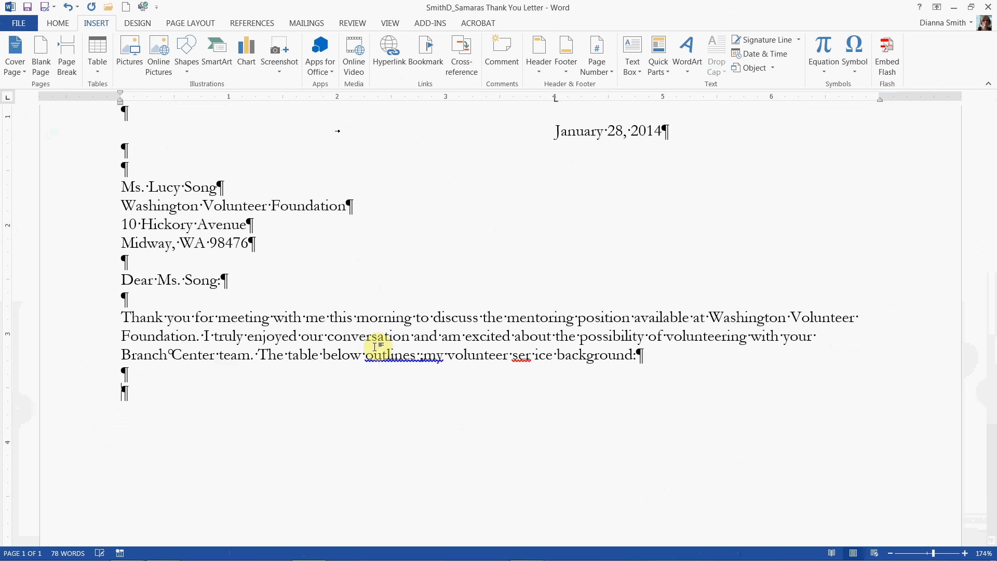
Step: Delete the stray semicolon before "my" and correct "ser ice" to "service", ending with the insertion point in the last blank paragraph
{"action": "scroll", "coordinate": [374, 347], "scroll_direction": "up", "scroll_amount": 1}
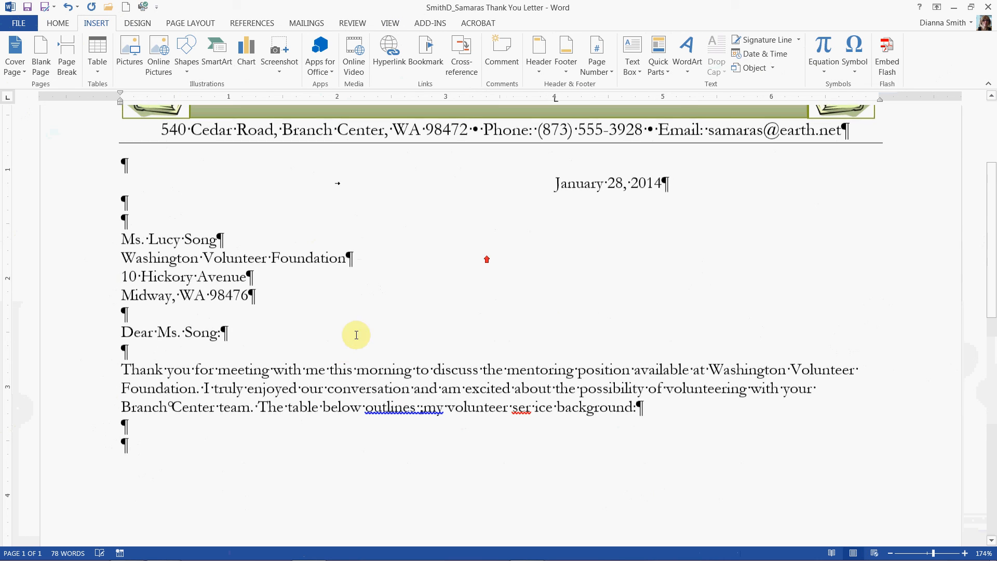
{"action": "right_click", "coordinate": [391, 411]}
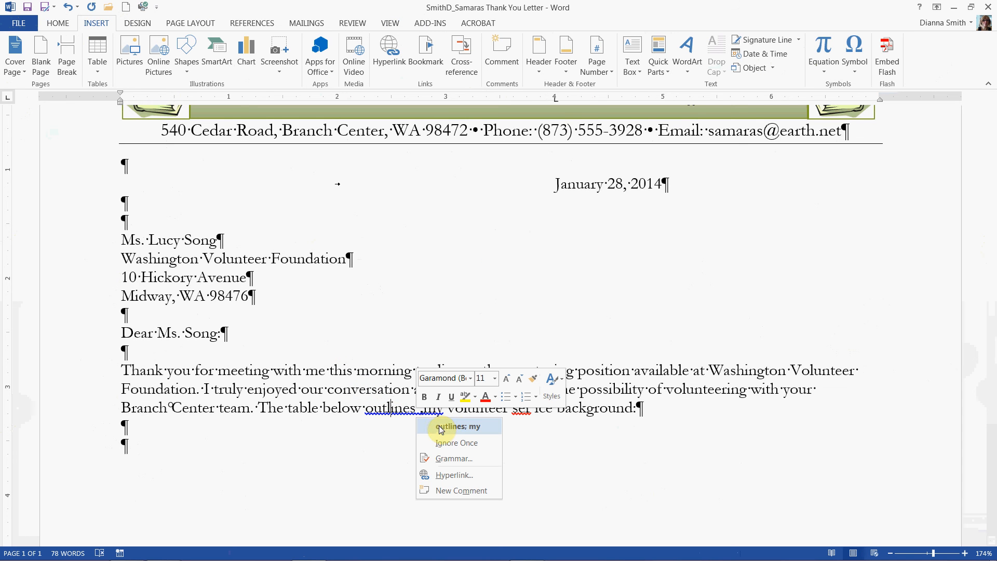
{"action": "left_click", "coordinate": [381, 428]}
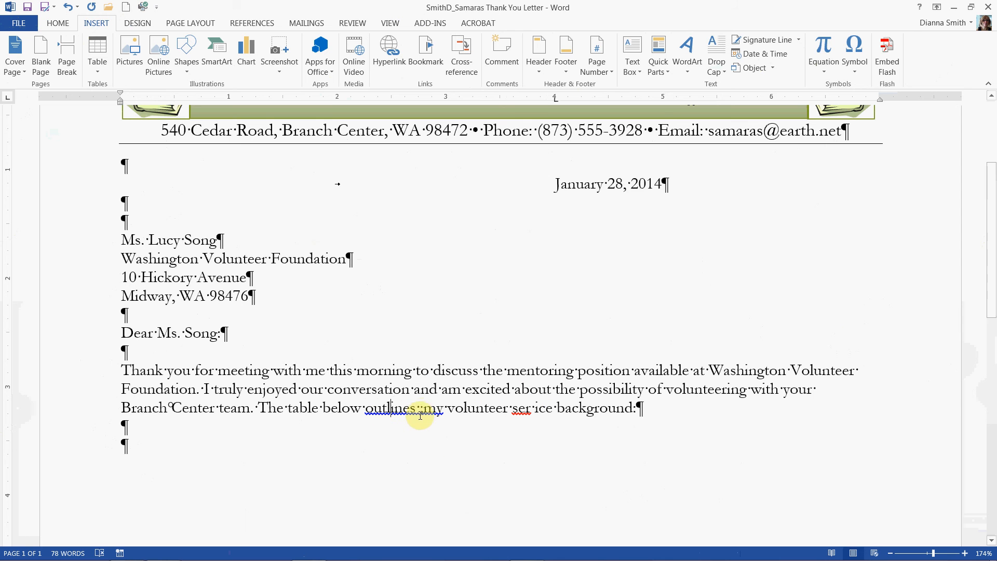
{"action": "left_click", "coordinate": [420, 415]}
{"action": "key", "text": "Delete"}
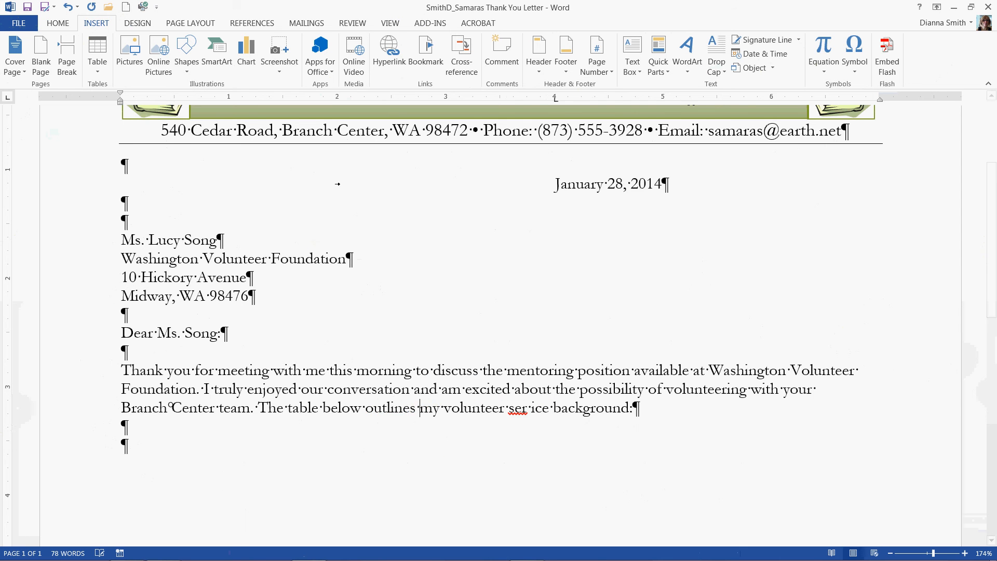
{"action": "scroll", "coordinate": [540, 415], "scroll_direction": "up", "scroll_amount": 1}
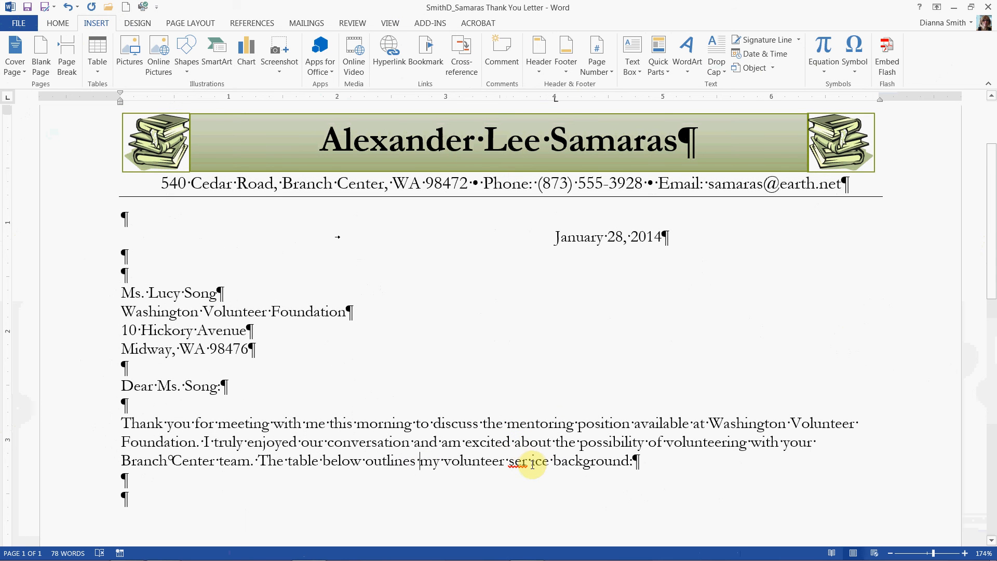
{"action": "left_click", "coordinate": [532, 464]}
{"action": "key", "text": "BackSpace"}
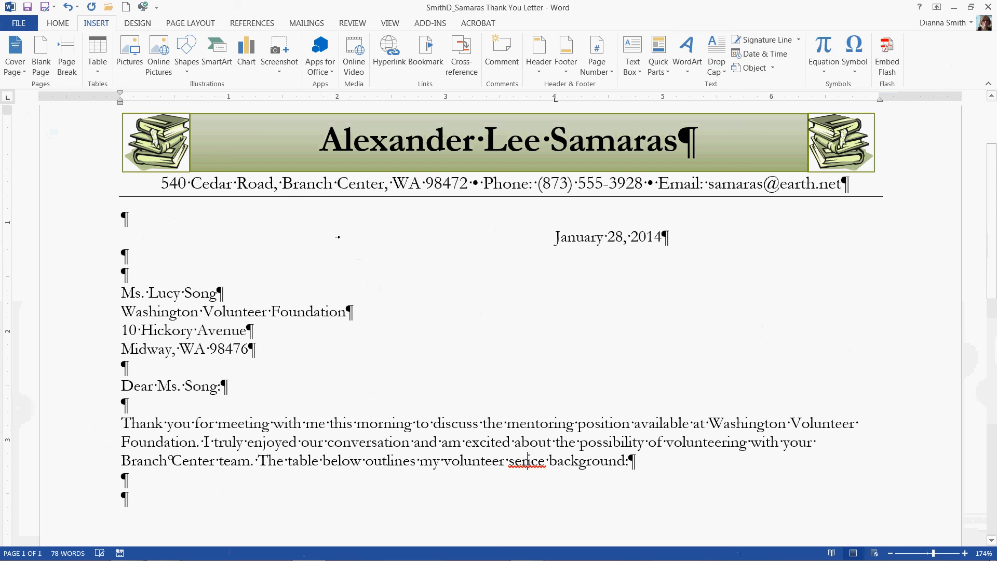
{"action": "type", "text": "v"}
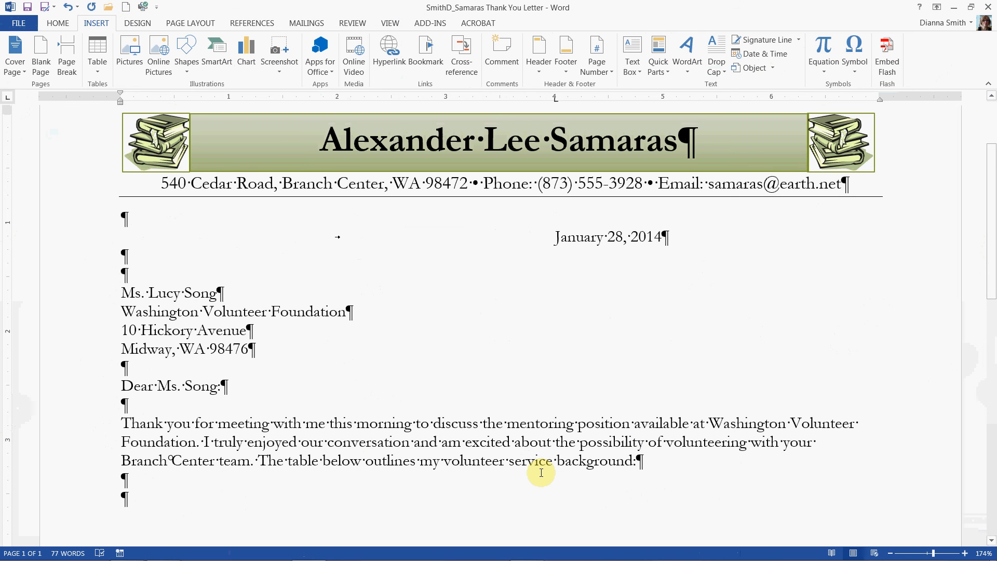
{"action": "key", "text": "ctrl+End"}
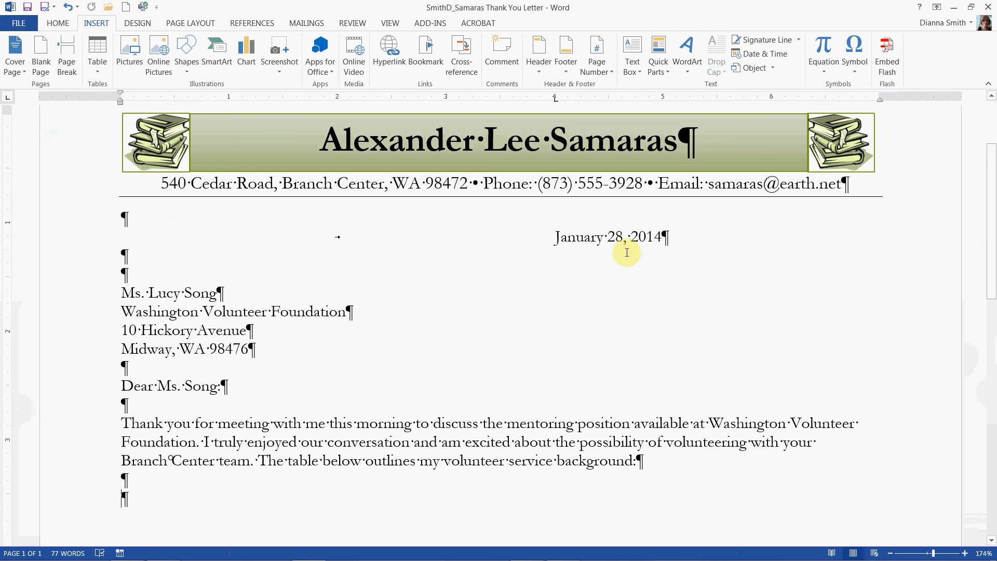